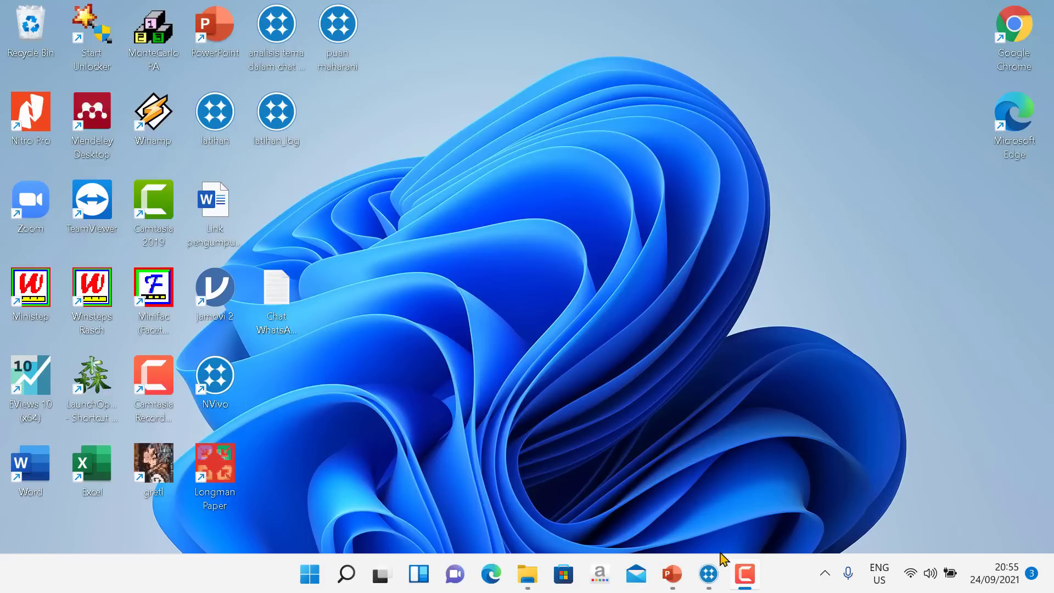
Step: Switch to NVivo and open the interview transcript wawancara 1 from the project's files
click(709, 574)
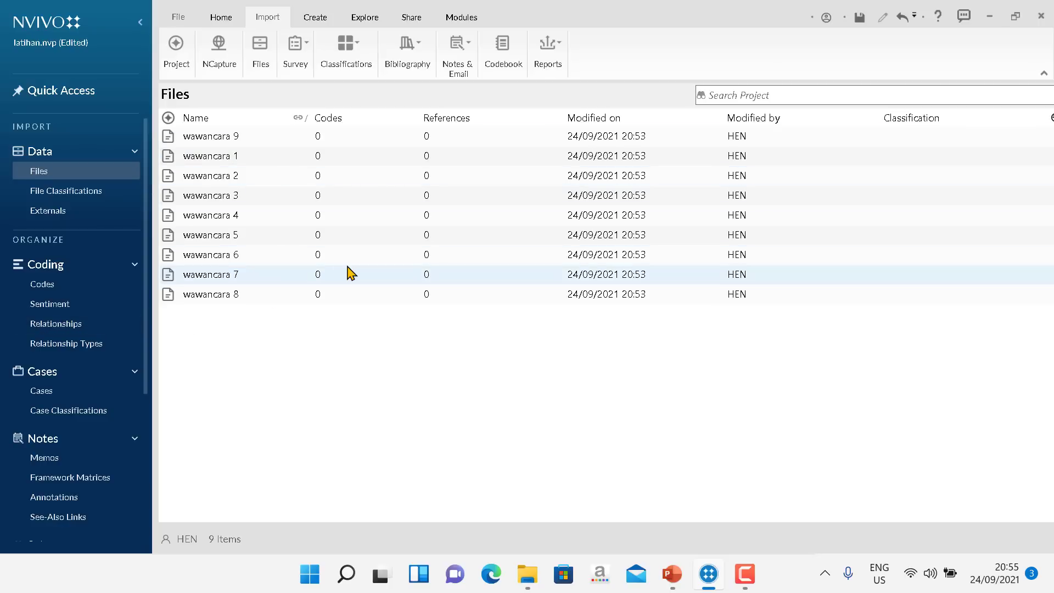
click(64, 283)
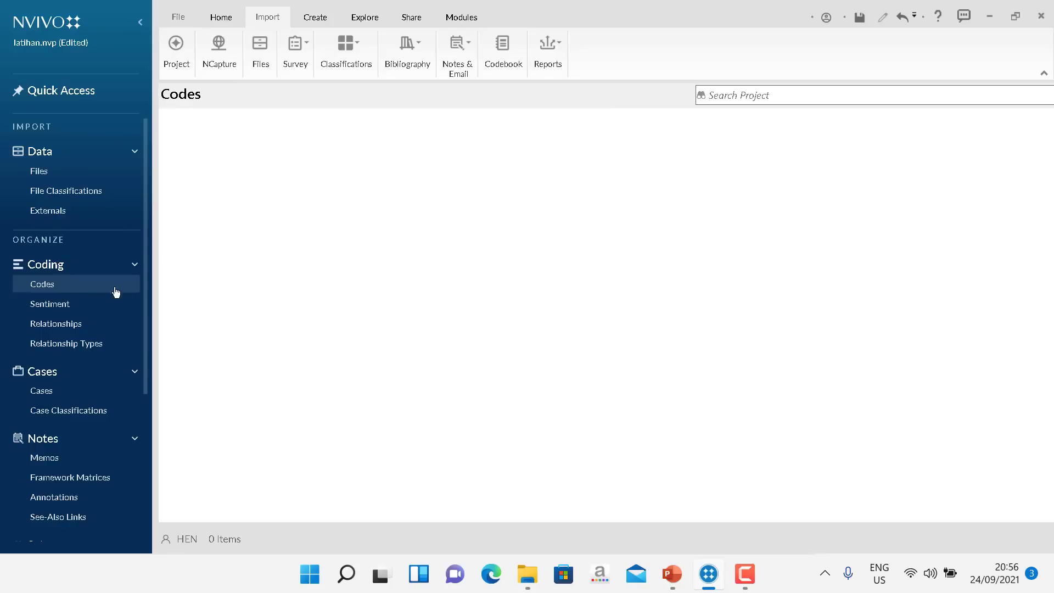
click(51, 171)
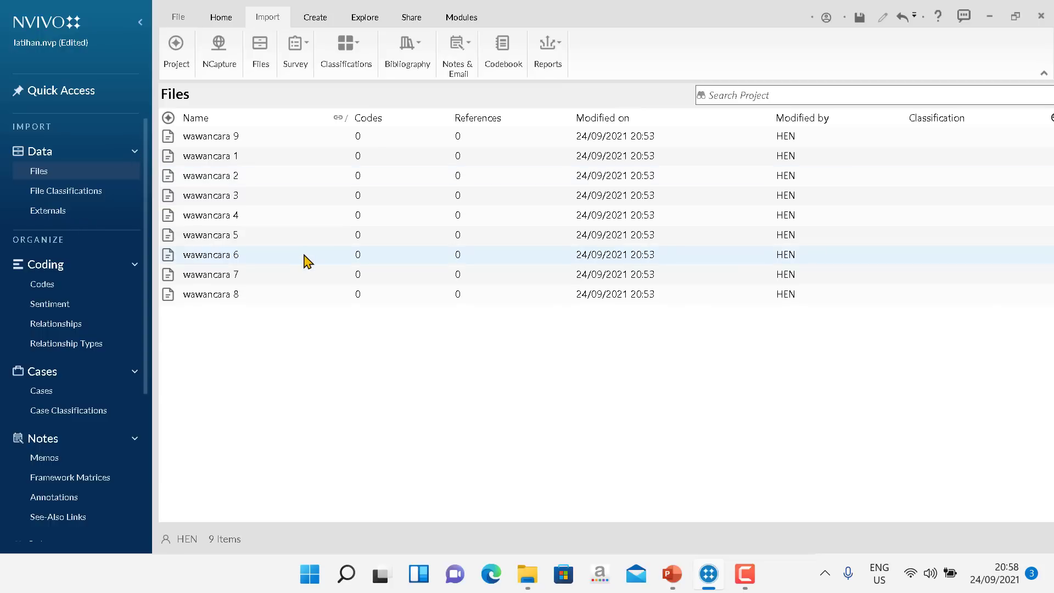
double_click(238, 164)
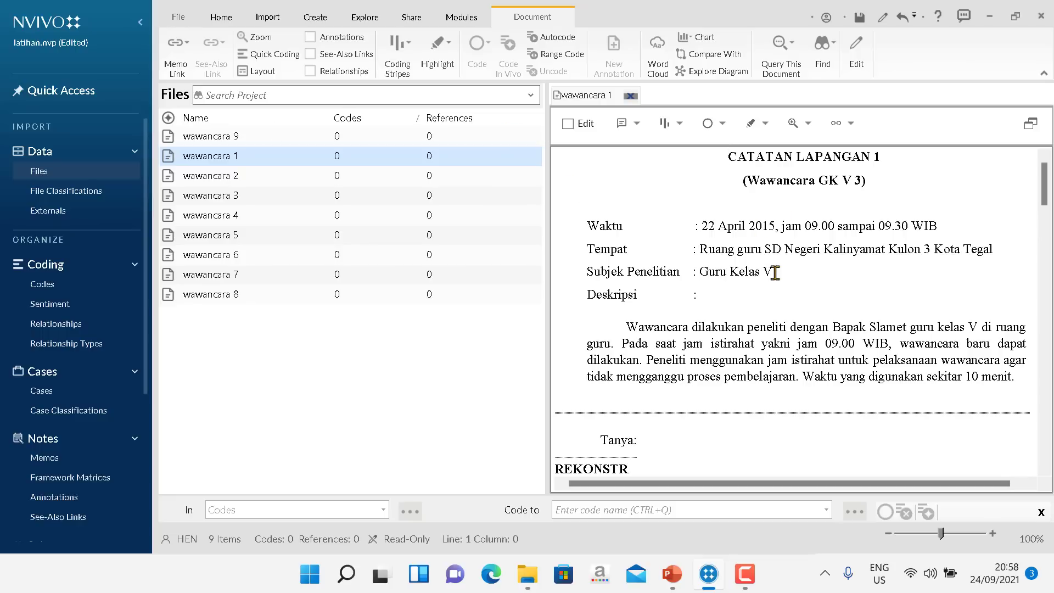
Step: Read through the wawancara 1 transcript, examining the answers about poetry-reading lessons and the factors that hinder them in the inclusive class
scroll(774, 273, down, 10)
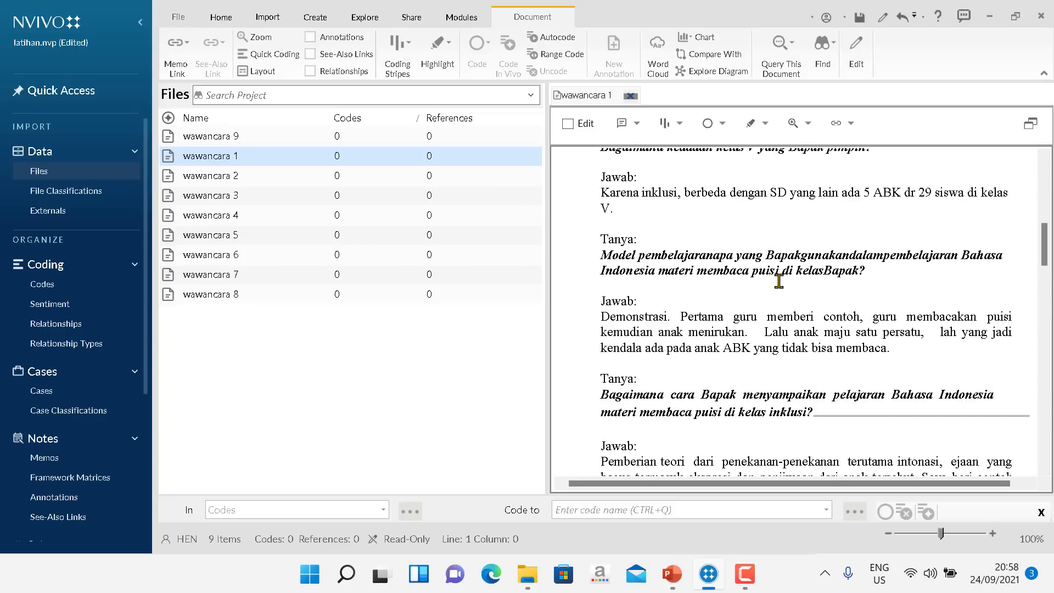
scroll(779, 282, down, 4)
scroll(778, 281, up, 4)
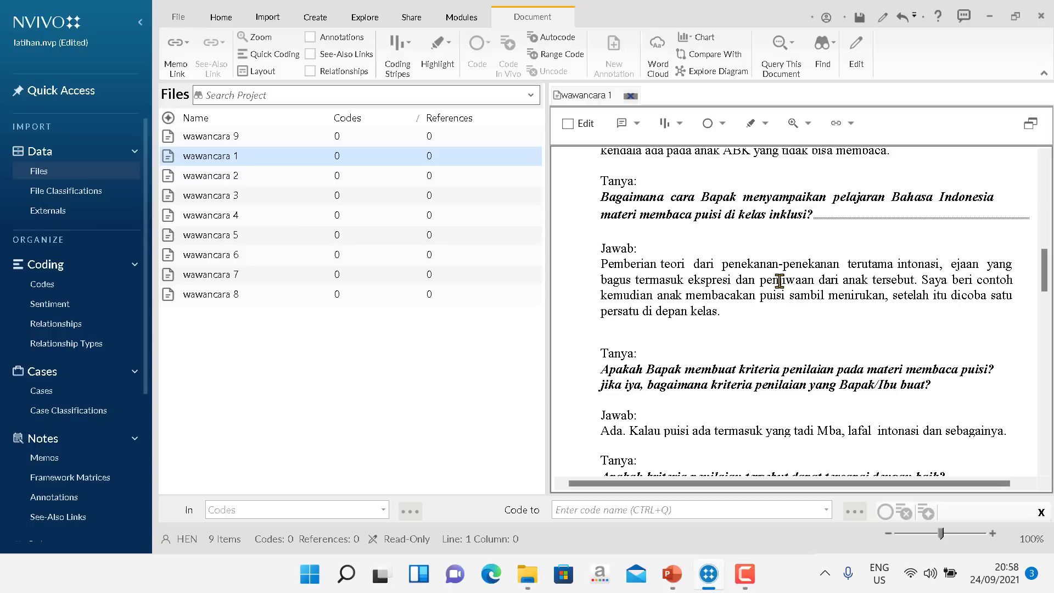
scroll(779, 281, down, 1)
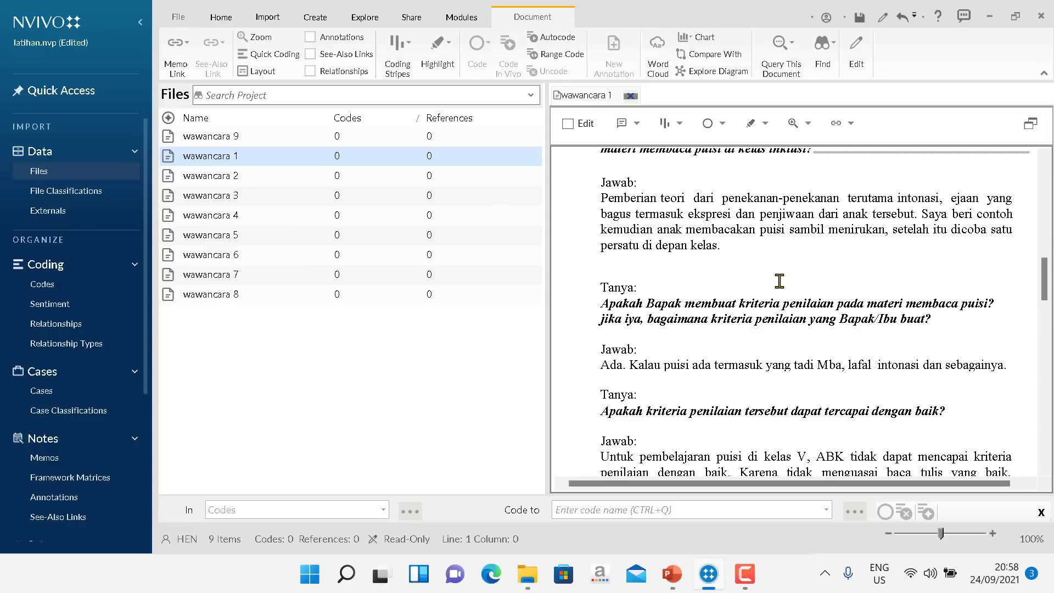
scroll(780, 280, down, 3)
scroll(782, 289, down, 6)
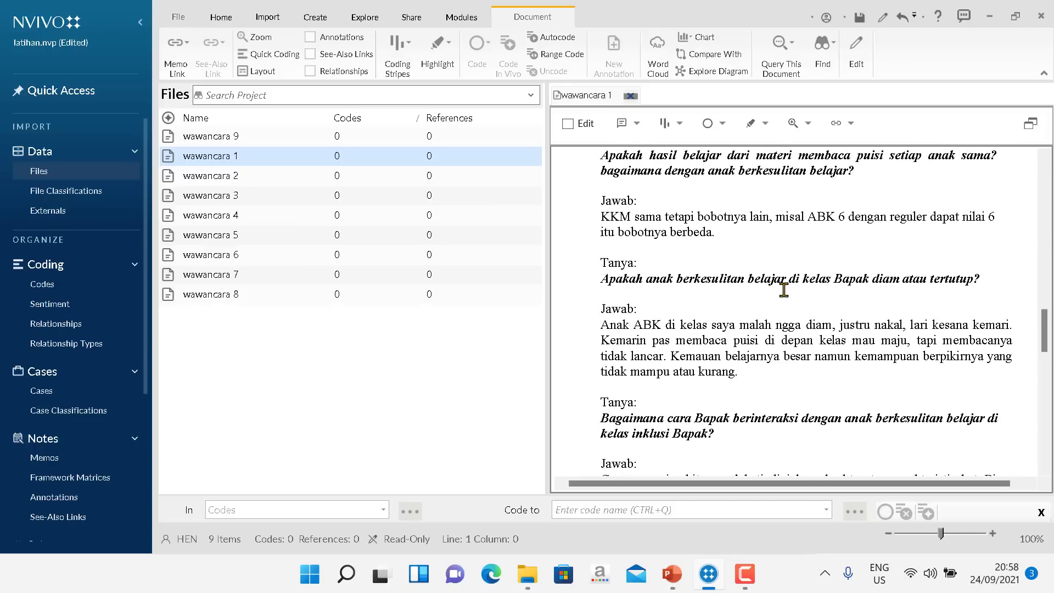
scroll(784, 290, down, 6)
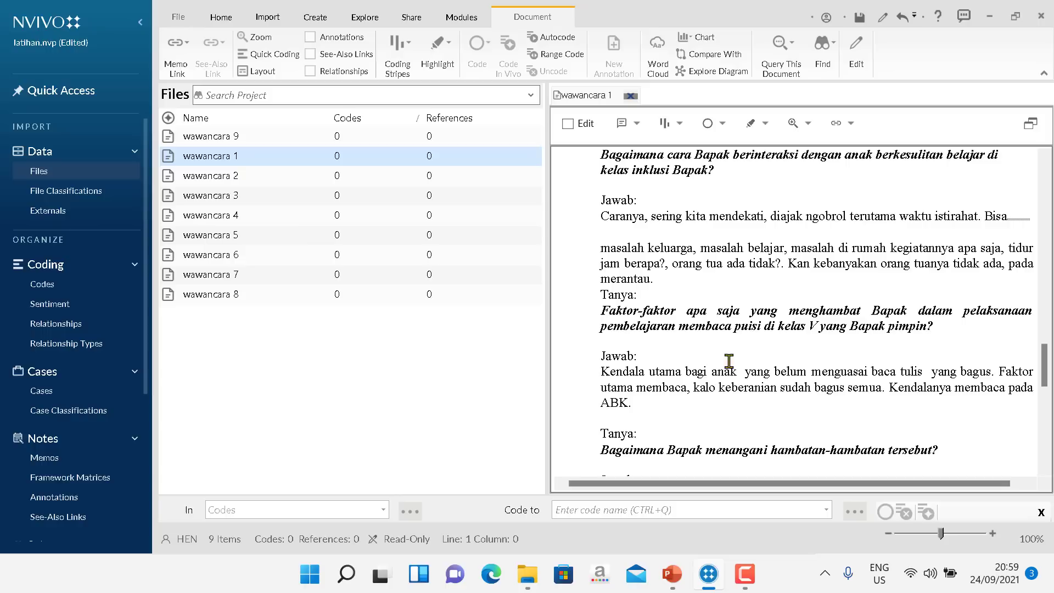
scroll(777, 313, down, 1)
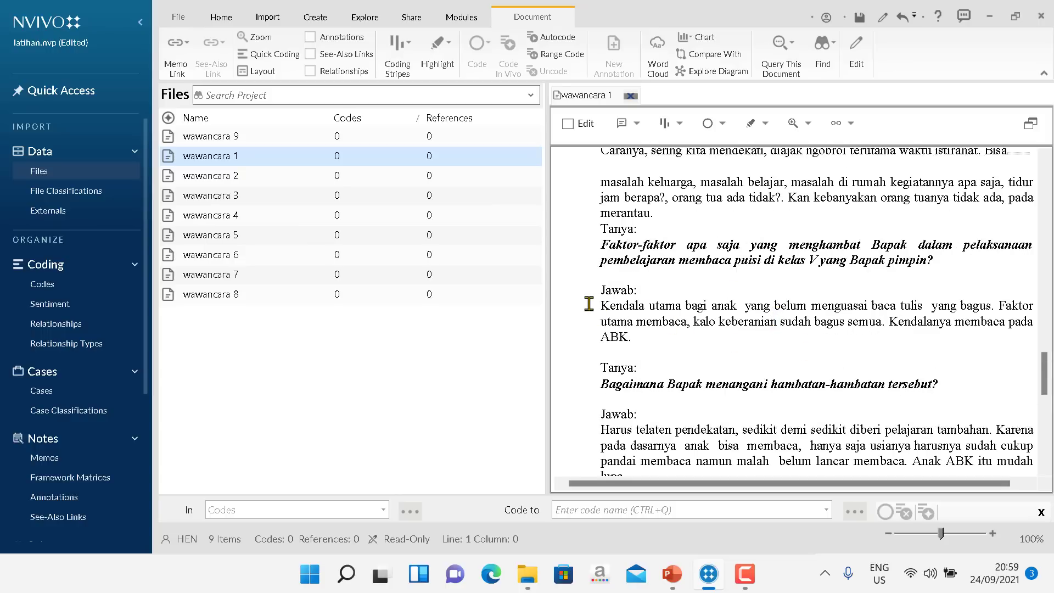
scroll(588, 303, up, 1)
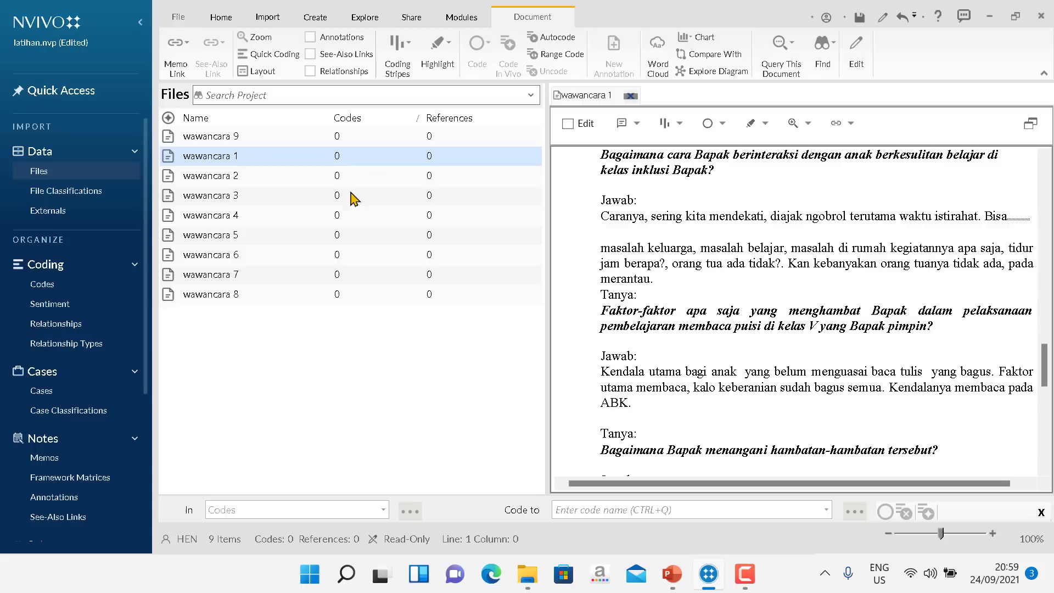
scroll(708, 230, down, 1)
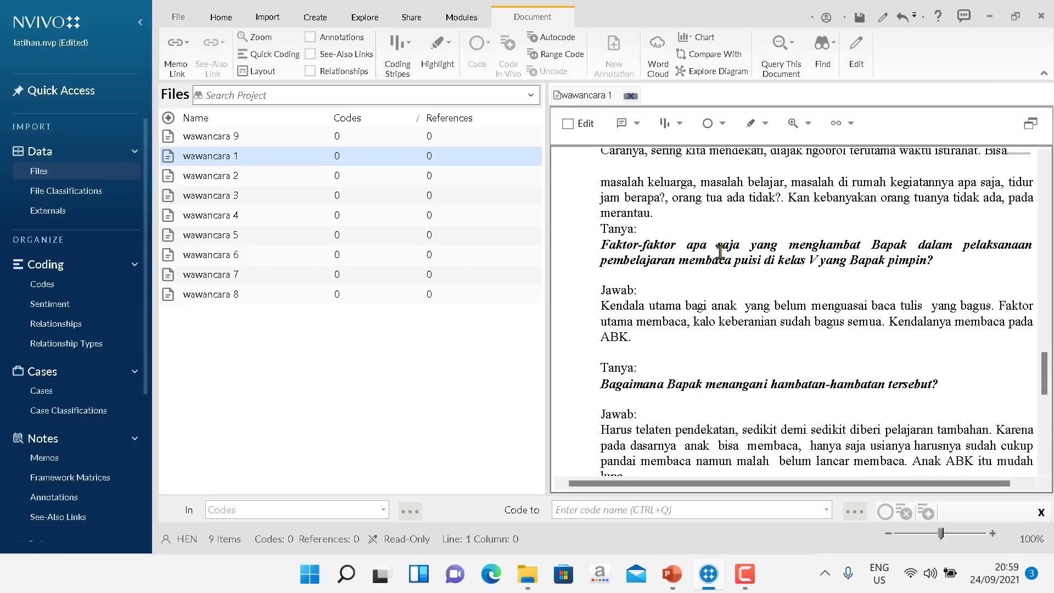
scroll(685, 286, up, 1)
scroll(763, 303, down, 1)
scroll(695, 285, up, 10)
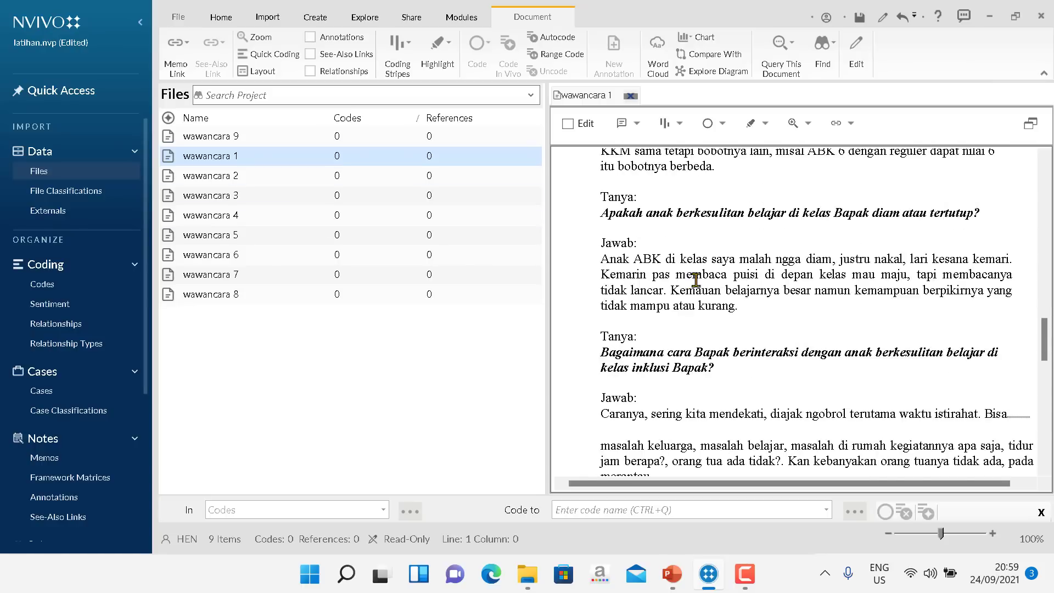
mouse_move(1045, 304)
mouse_down()
mouse_move(1033, 189)
mouse_move(1051, 299)
mouse_up()
scroll(911, 297, down, 1)
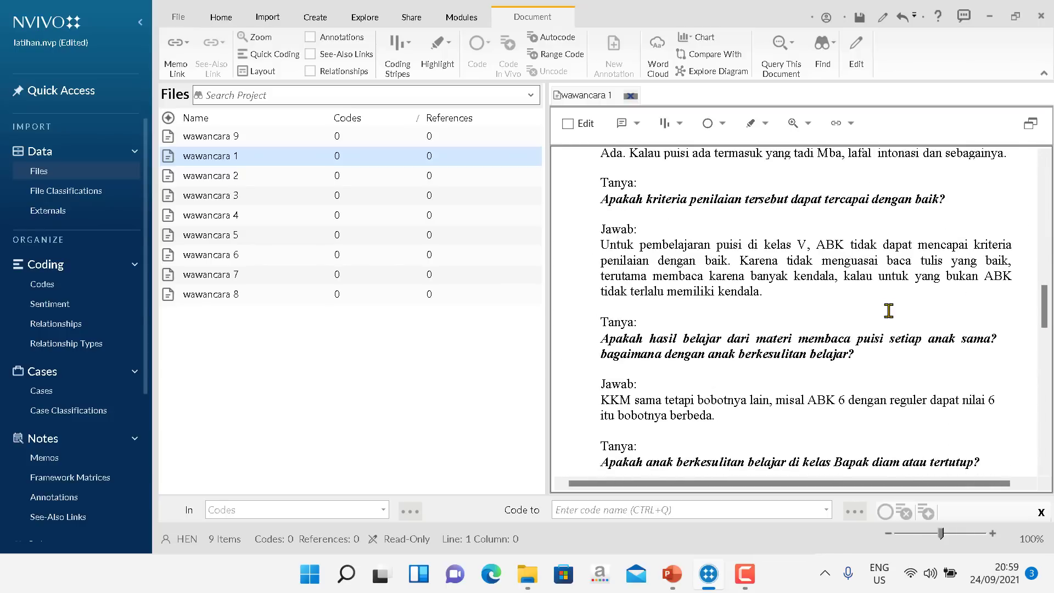
scroll(891, 318, up, 5)
scroll(891, 321, down, 9)
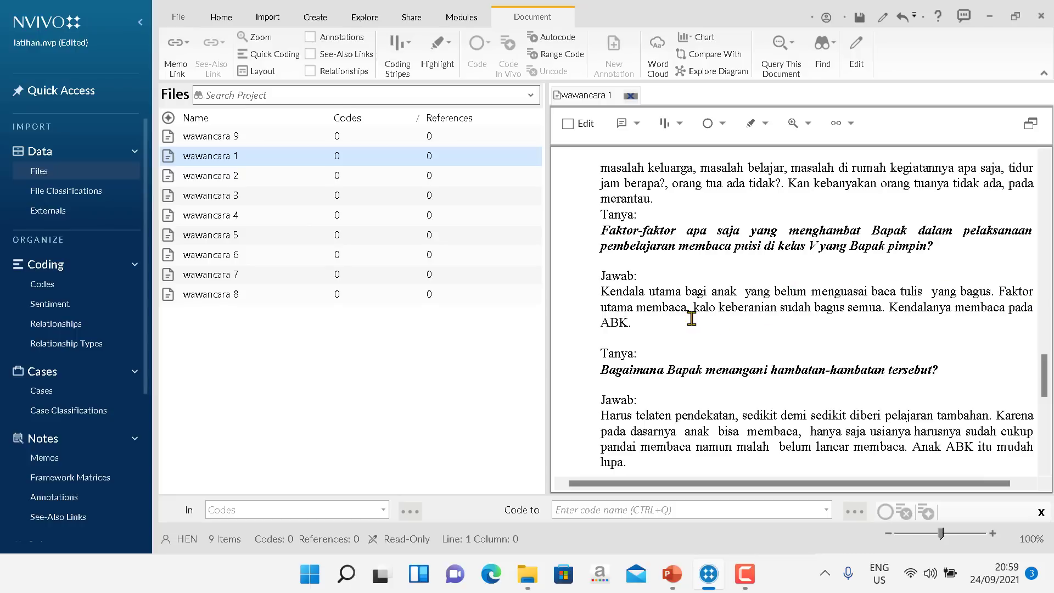
drag(812, 484, 877, 484)
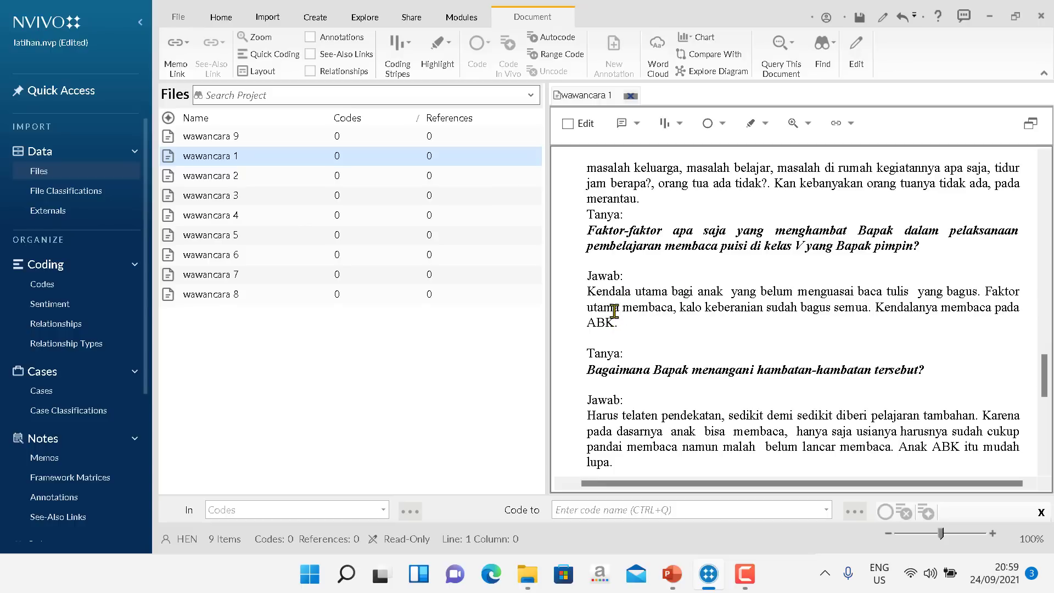
Step: Select the answer beginning "Kendala utama bagi anak" and create a top-level code named "faktor penghambat belajar kelas inklusi"
drag(588, 290, 636, 328)
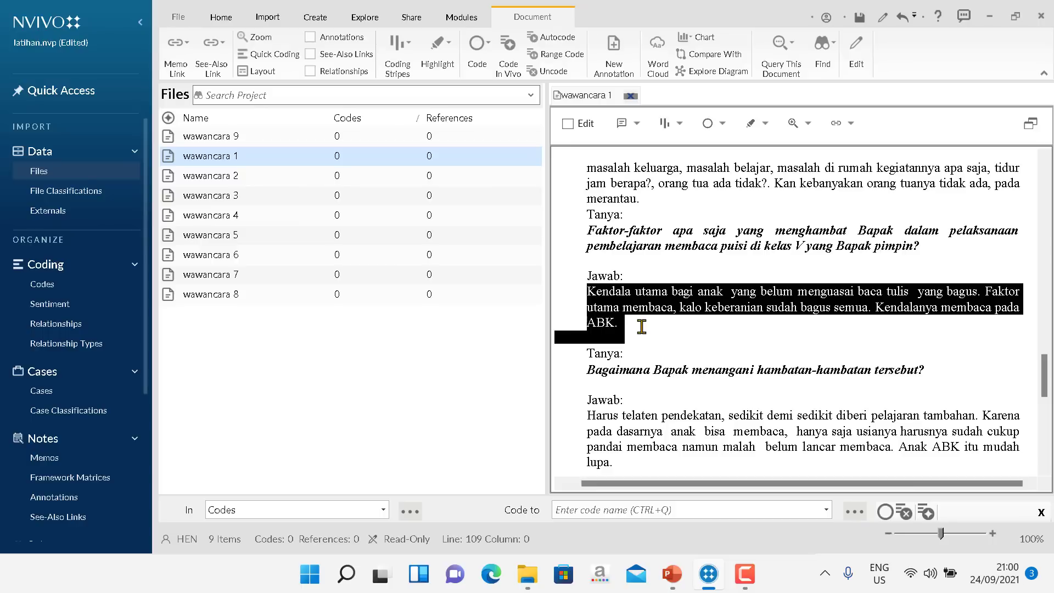
click(43, 284)
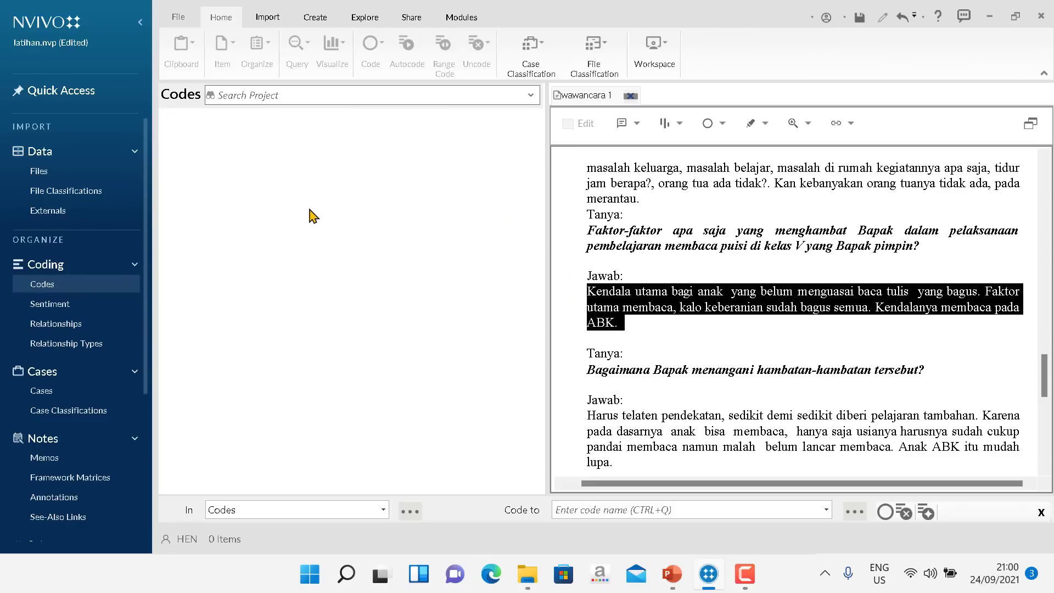
click(48, 265)
click(48, 265)
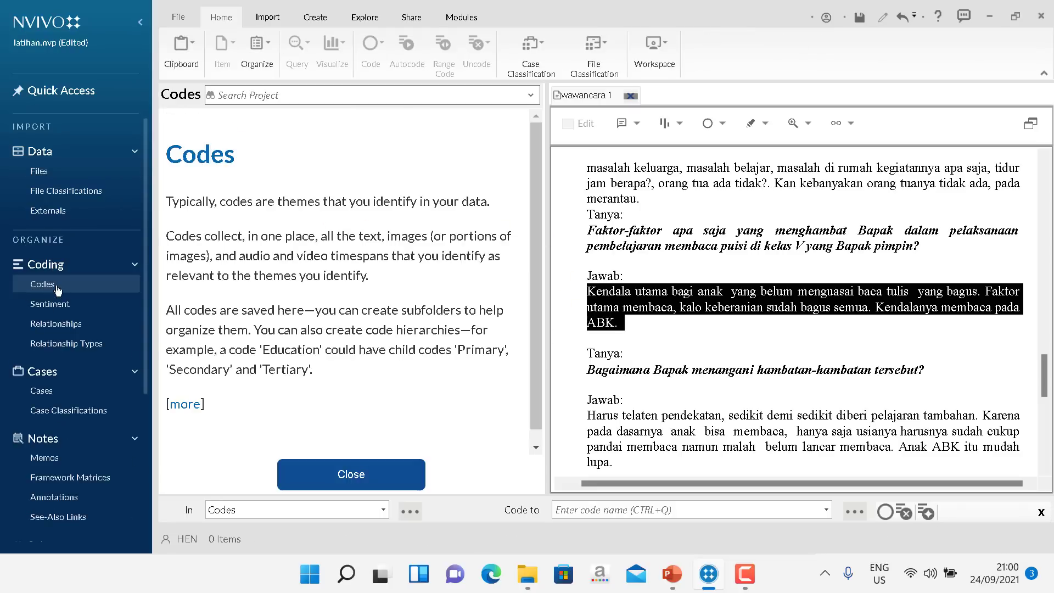
click(313, 475)
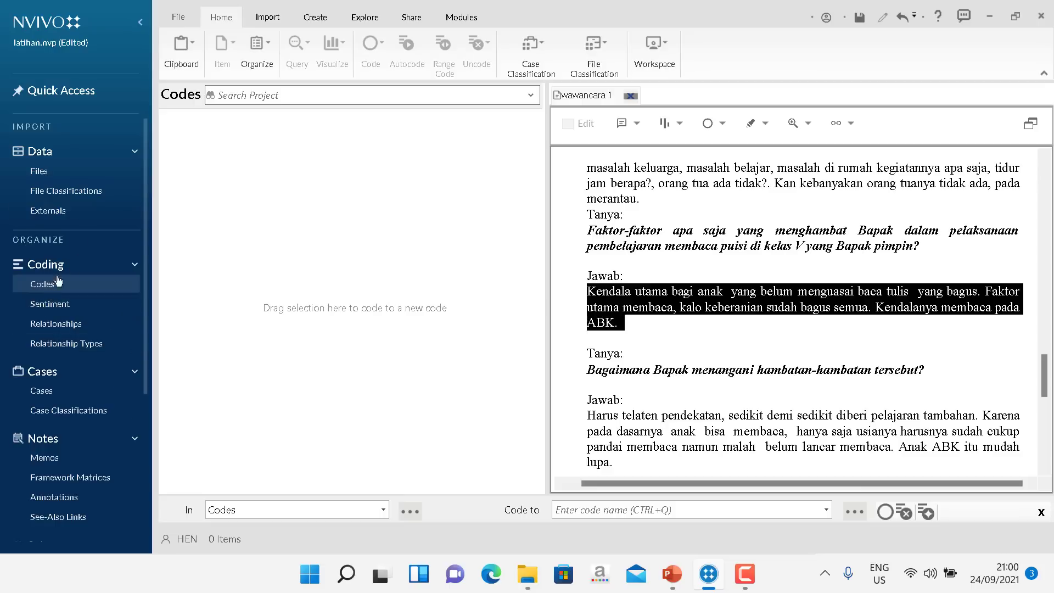
right_click(208, 128)
click(300, 154)
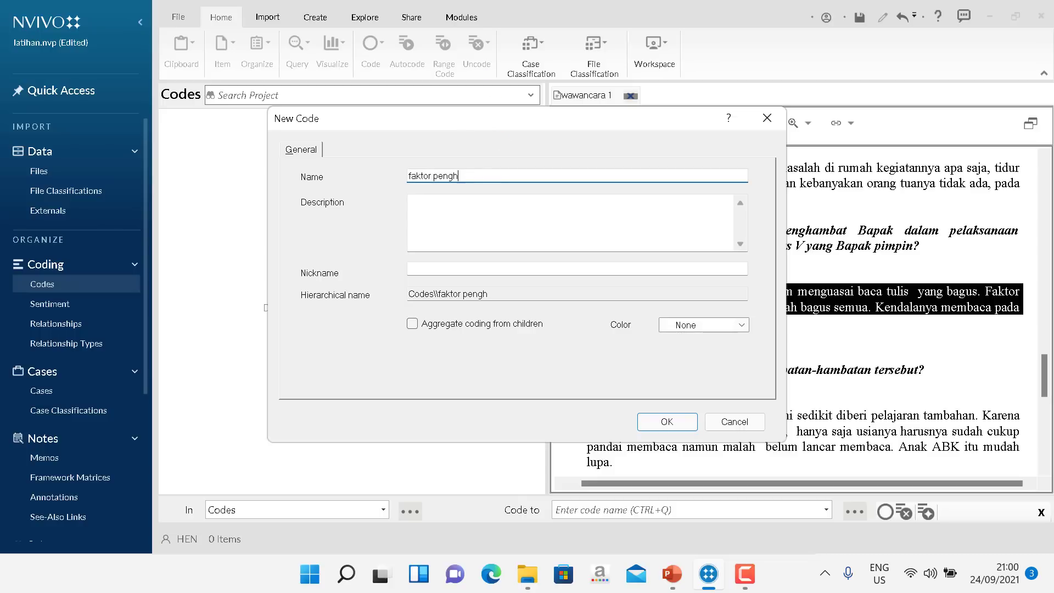
text(pe)
key(BackSpace)
key(BackSpace)
text(belajar kelas)
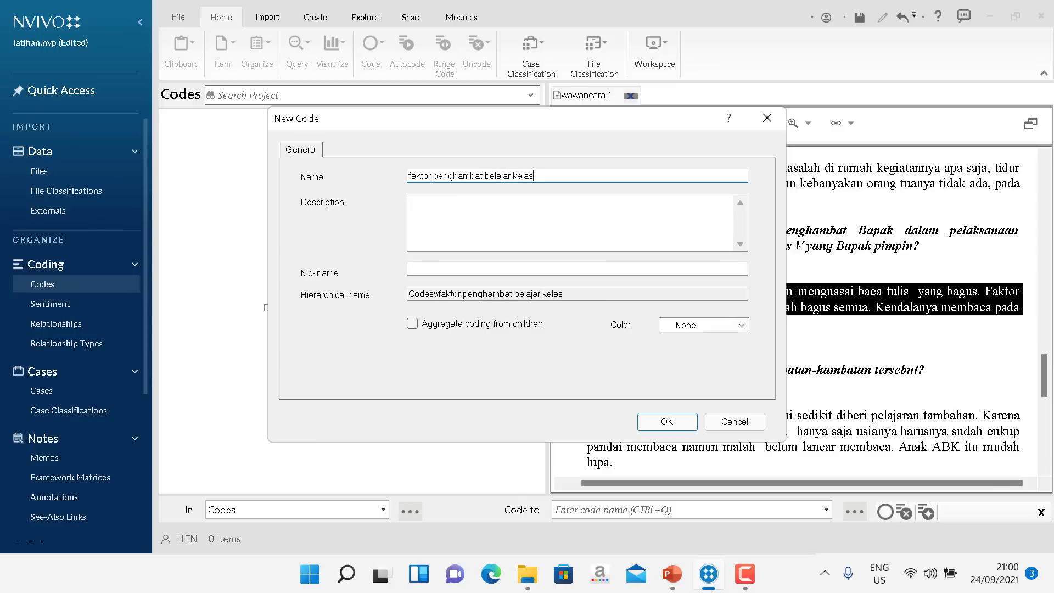
text( inklusi)
click(685, 421)
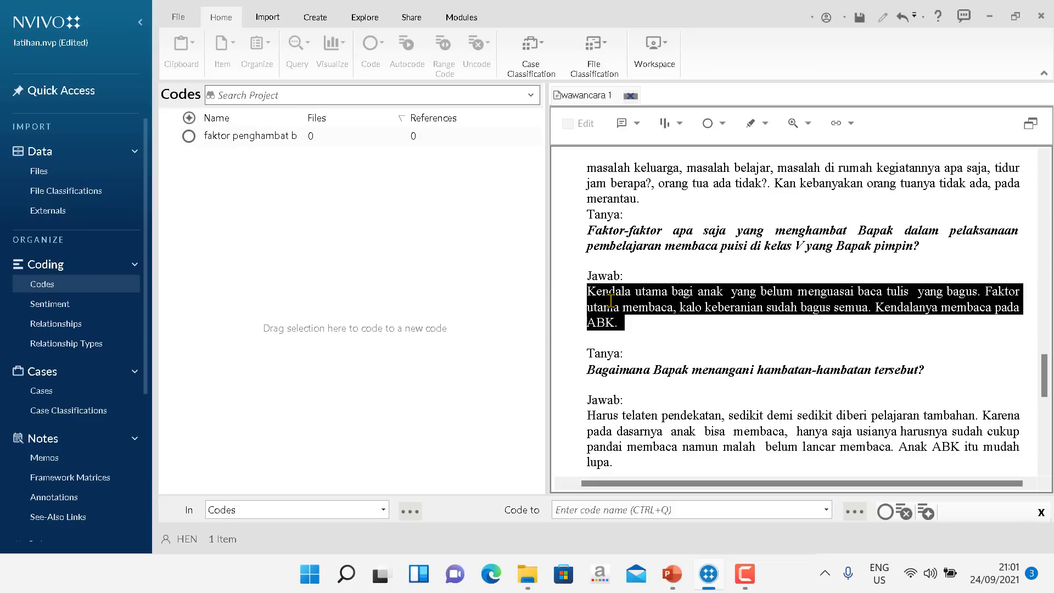
Step: Code the whole "Kendala utama bagi anak" answer to a new child code "ABK belum bisa baca tulis" under "faktor penghambat belajar kelas inklusi"
click(587, 290)
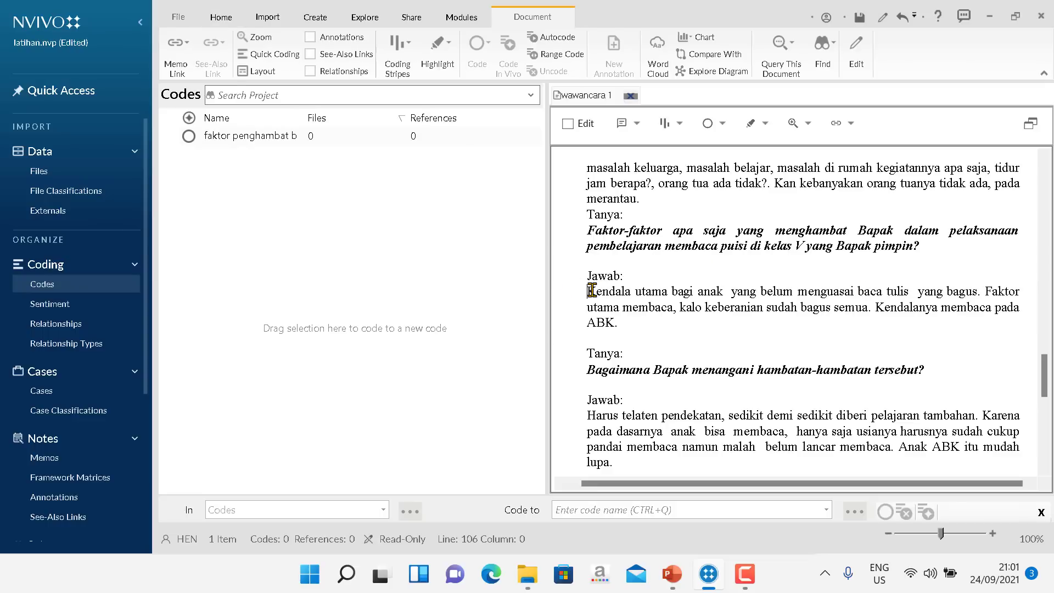
triple_click(588, 290)
click(603, 312)
triple_click(589, 291)
click(599, 307)
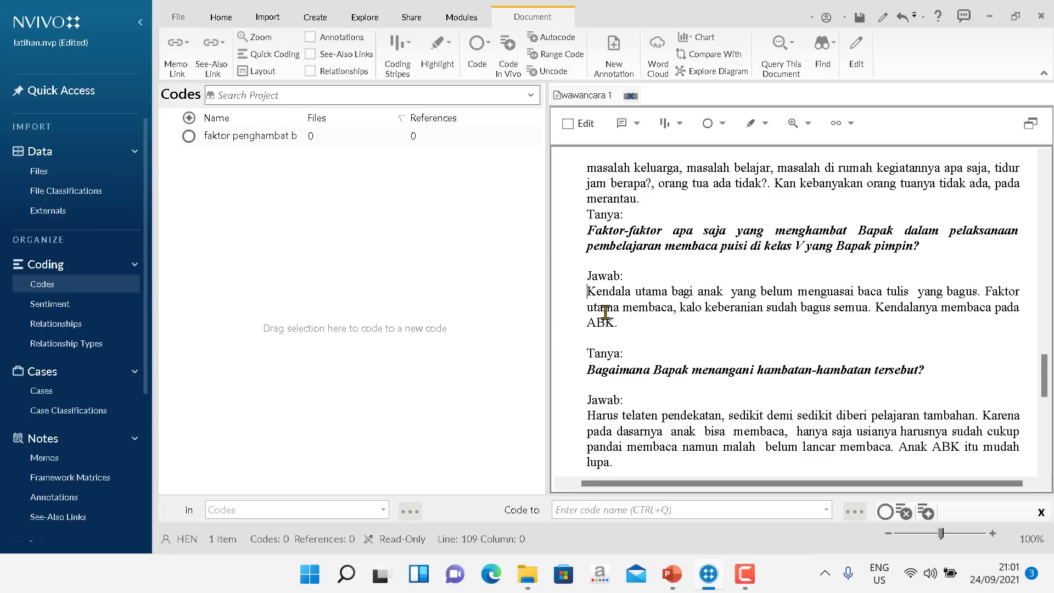
double_click(639, 326)
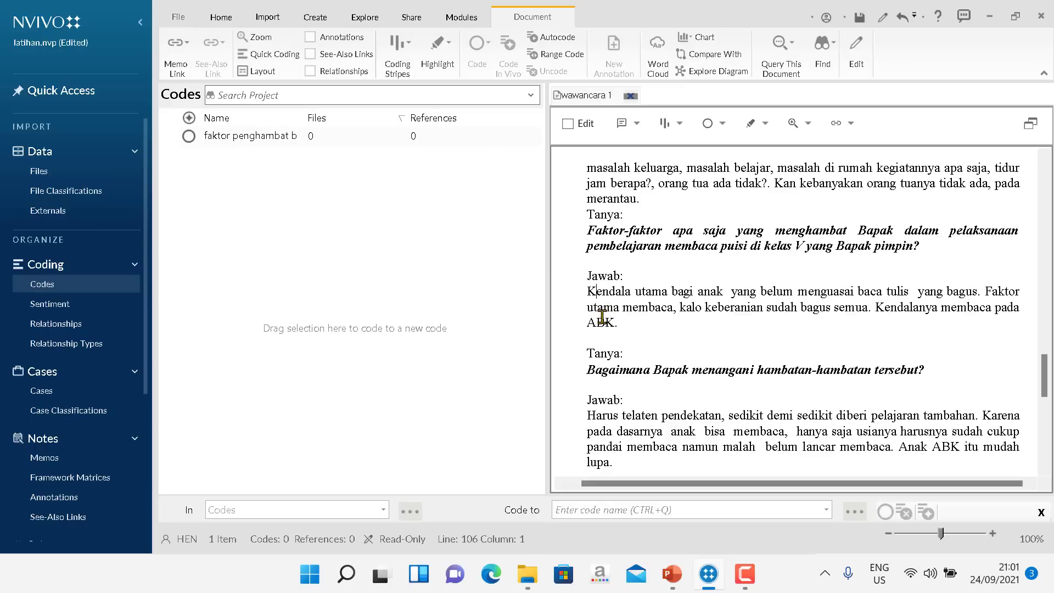
triple_click(588, 291)
triple_click(586, 292)
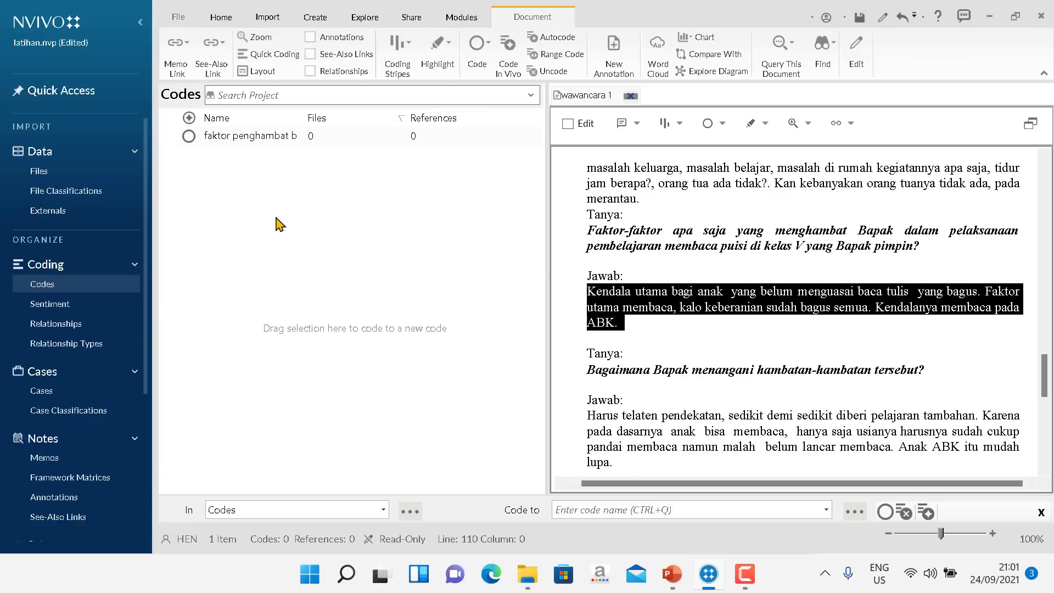
right_click(613, 295)
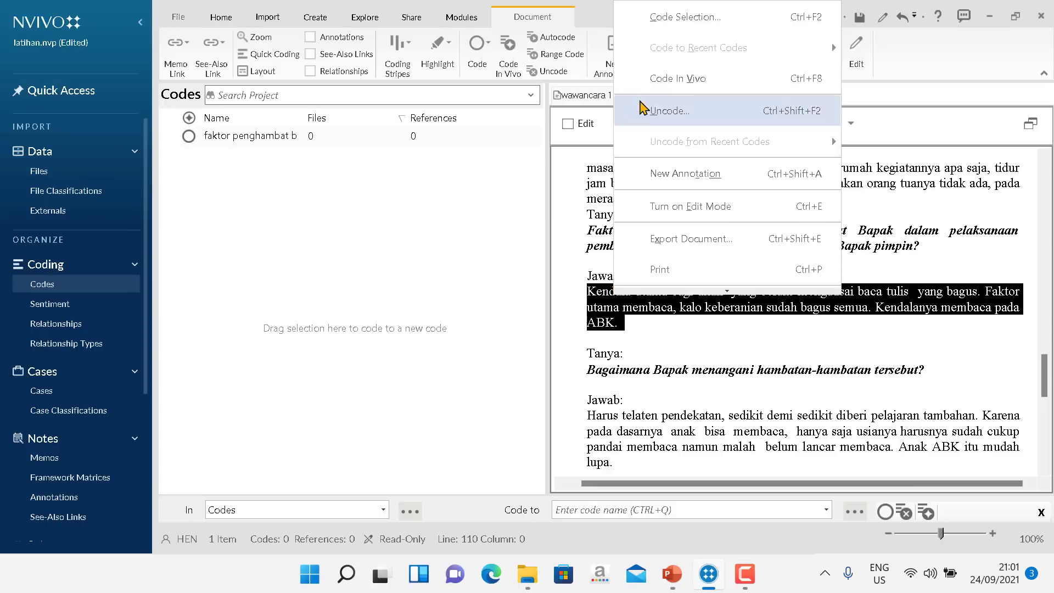
key(ctrl+F2)
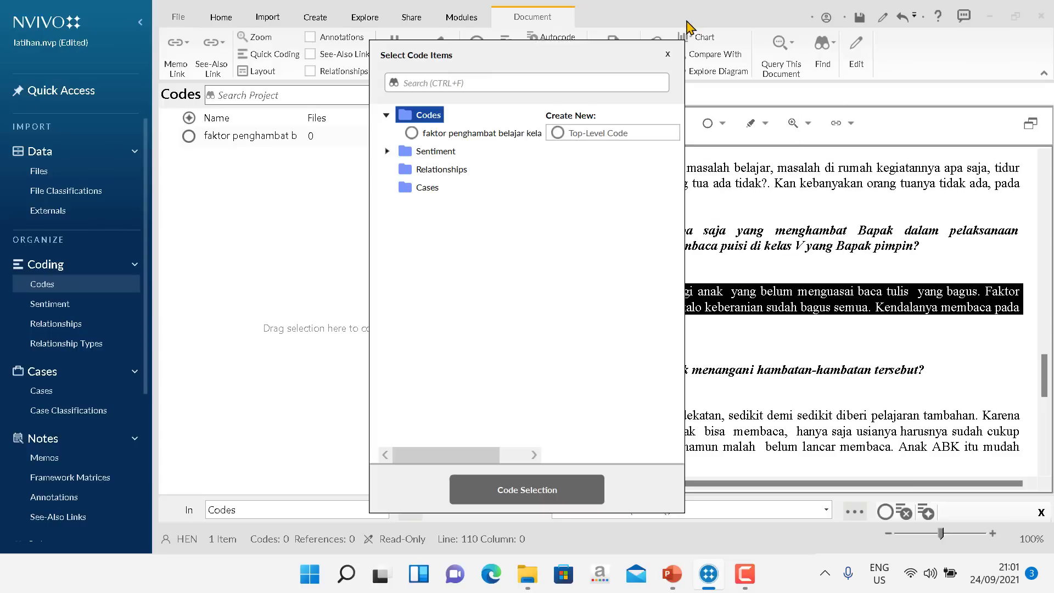
click(462, 137)
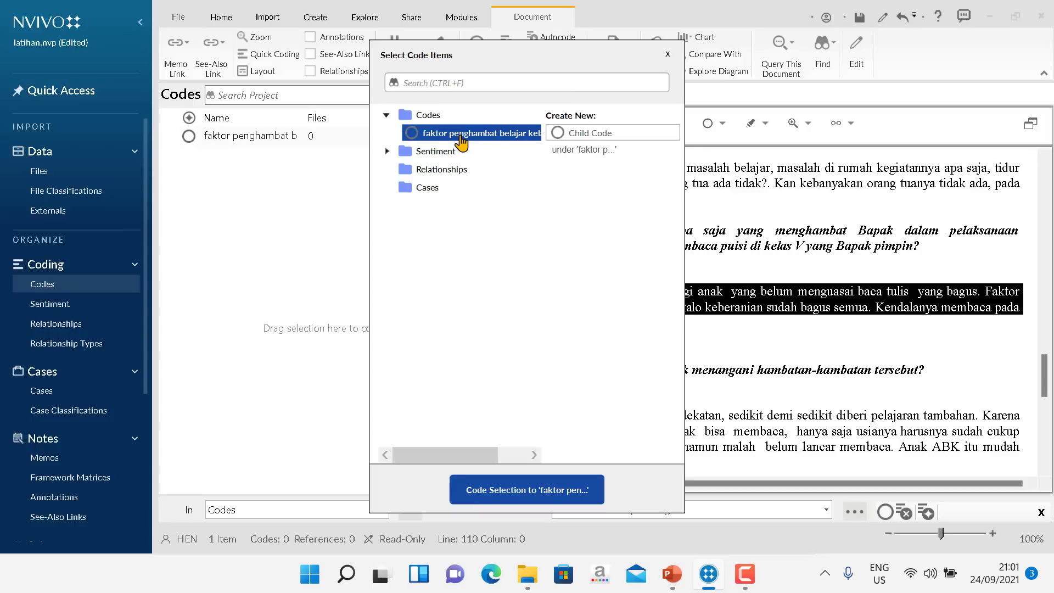
click(604, 134)
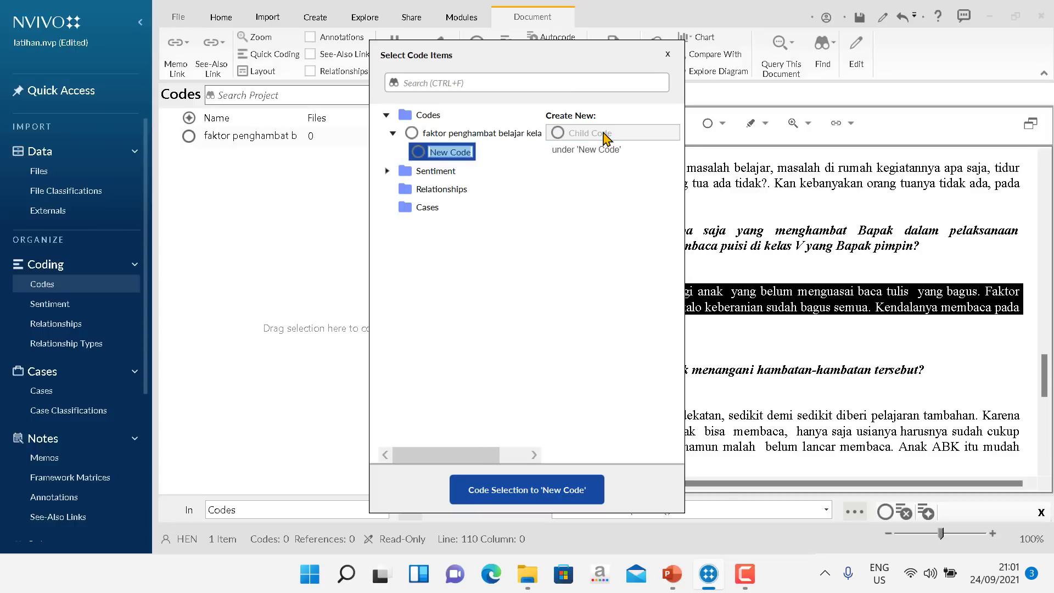
key(BackSpace)
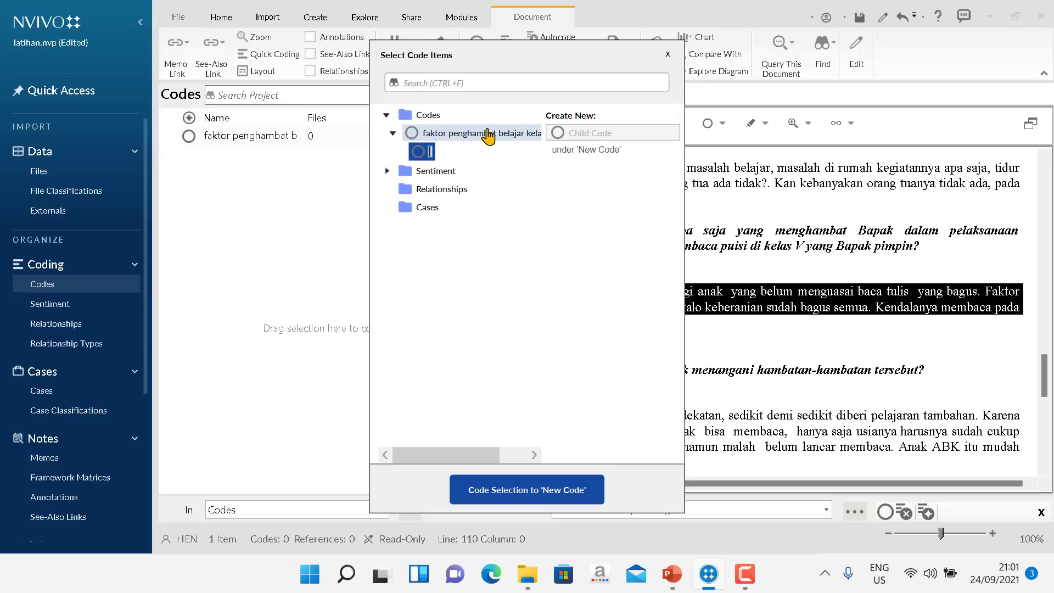
text(ABK belum)
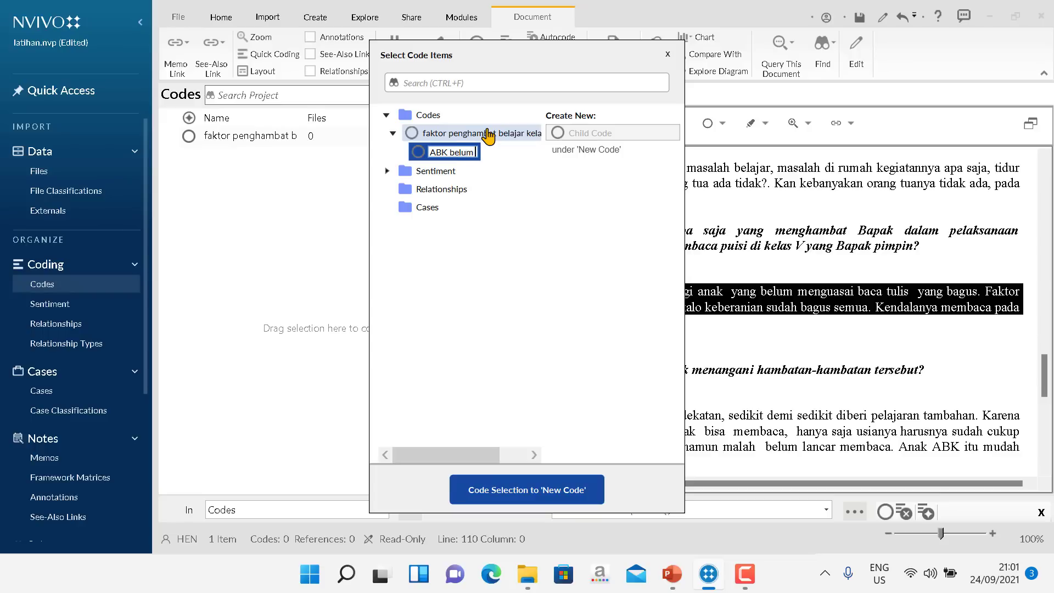
text( bisa baca tulis)
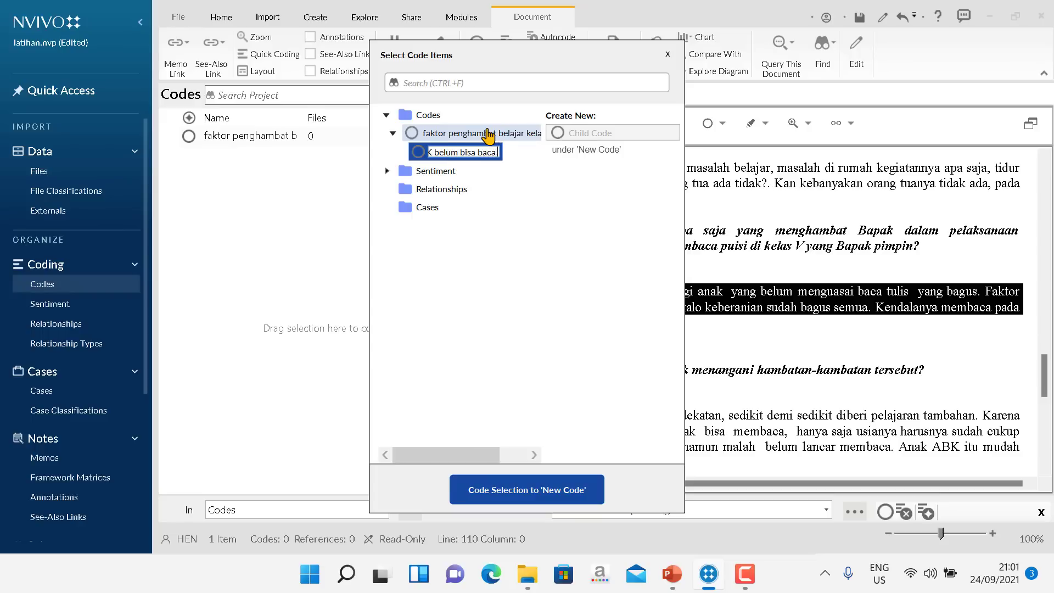
click(563, 489)
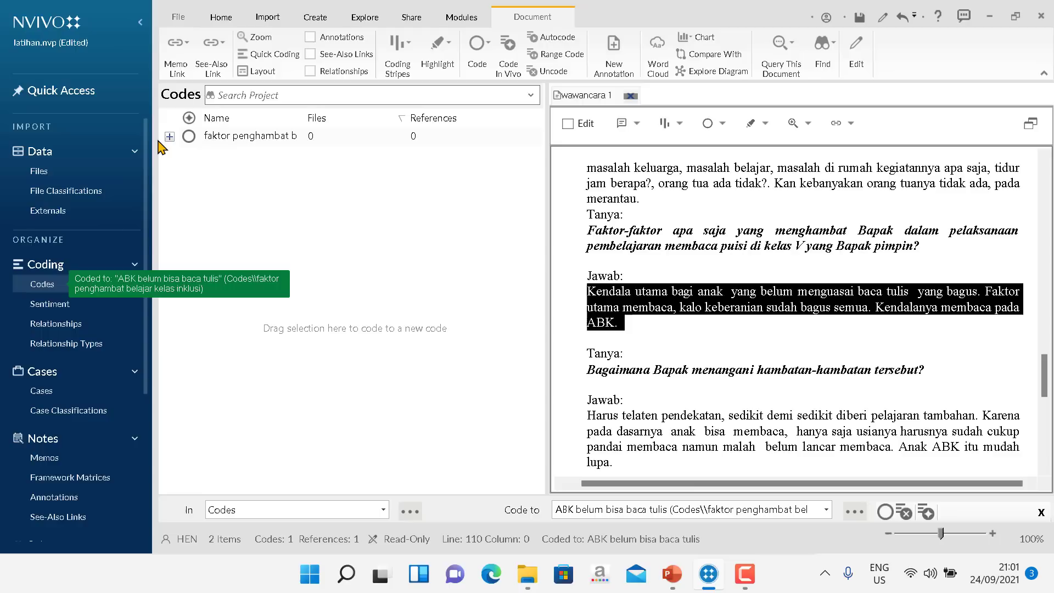
Step: Code the answer beginning "Karena orang tua murid jarang dirumah" to a new child code "orangtua ABK sulit bekerjasama" under "faktor penghambat belajar kelas inklusi"
click(170, 136)
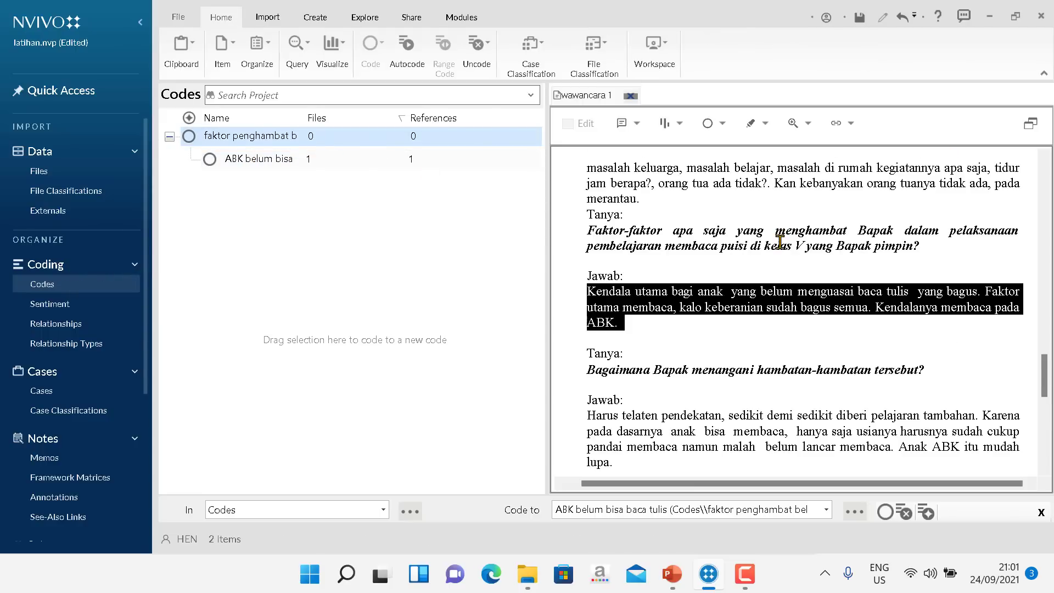
scroll(779, 248, down, 8)
scroll(780, 248, up, 3)
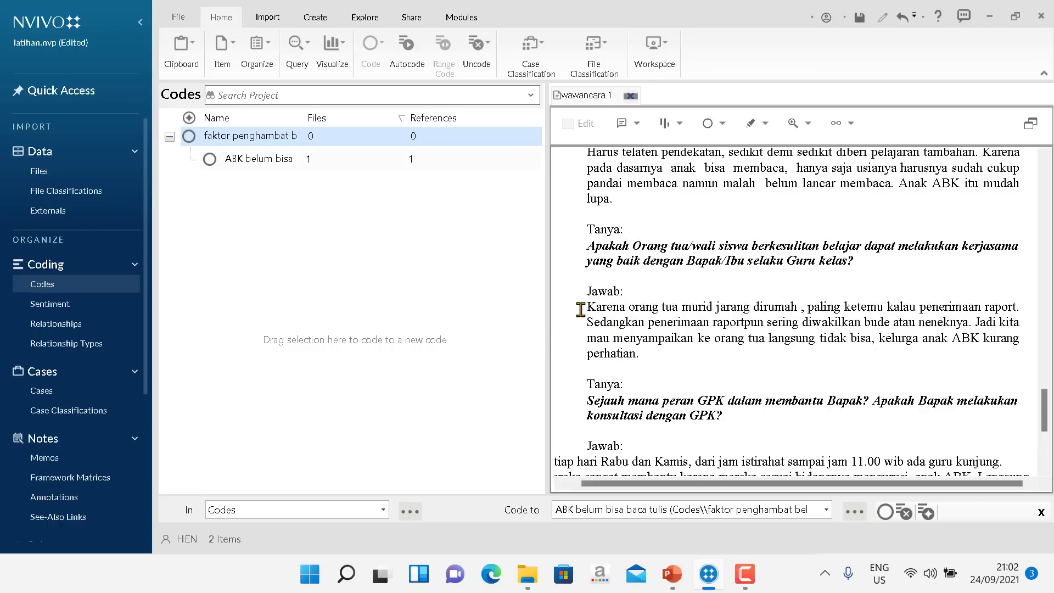
drag(585, 306, 607, 314)
right_click(607, 314)
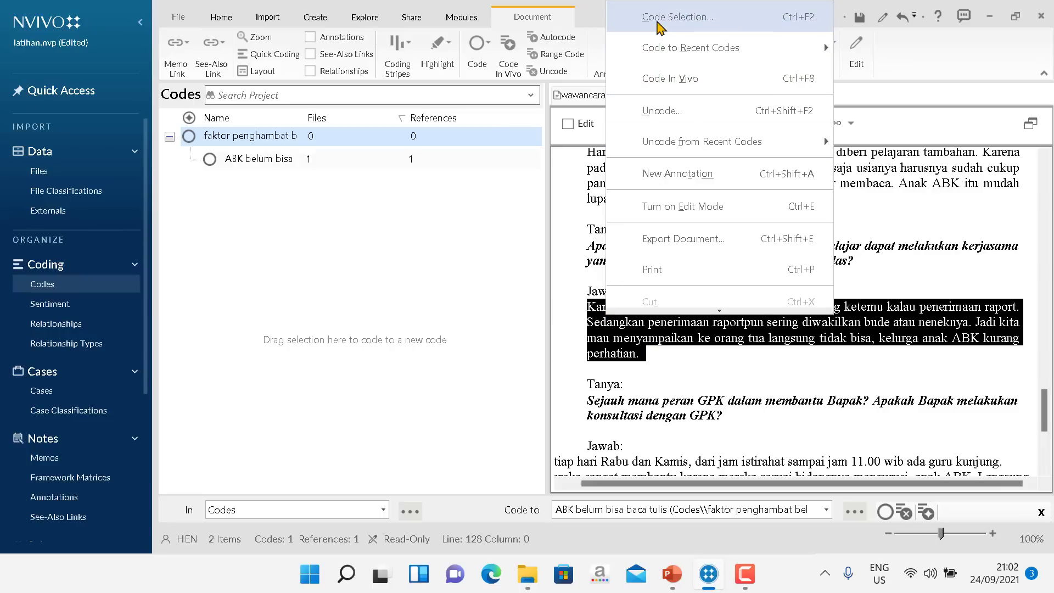
click(658, 23)
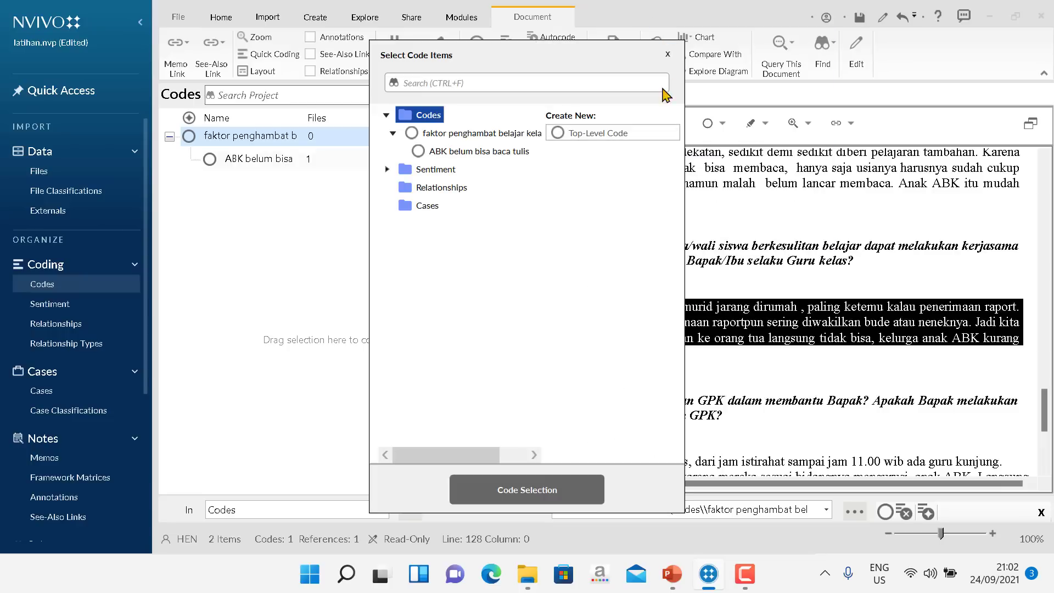
click(469, 137)
click(603, 133)
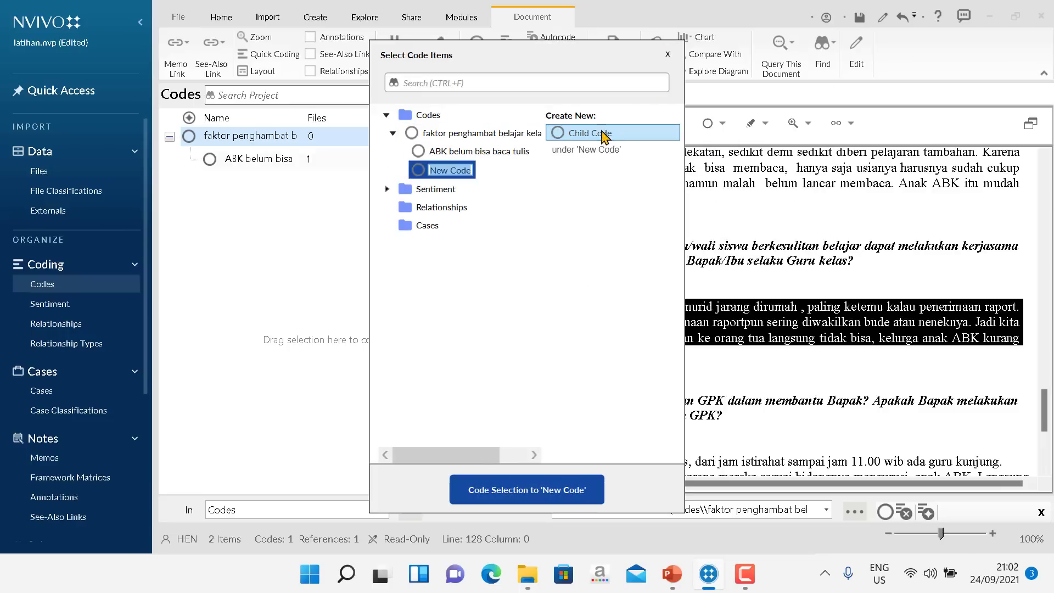
key(BackSpace)
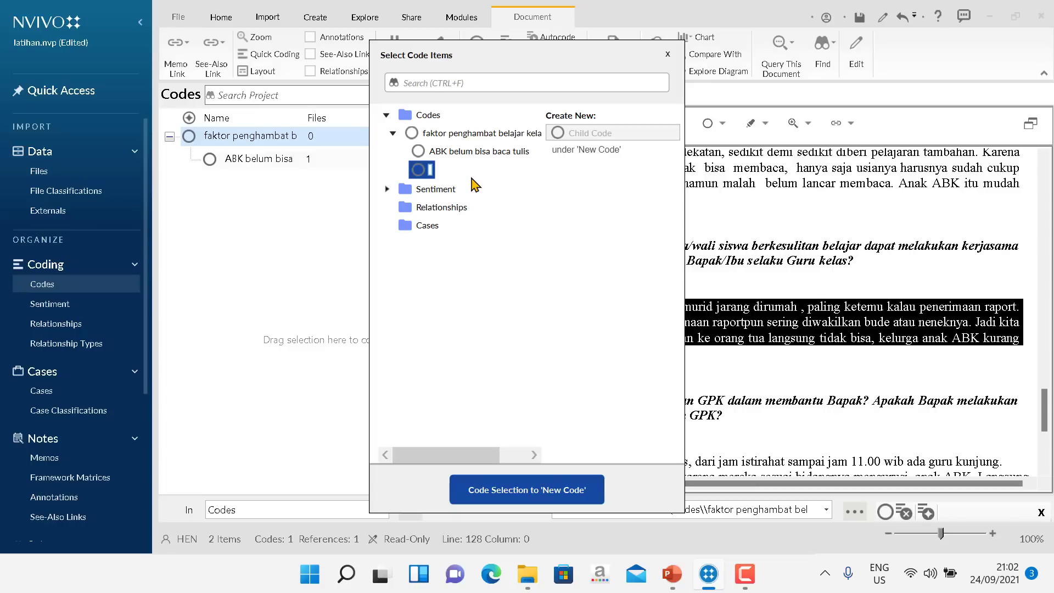
text(orangtua A)
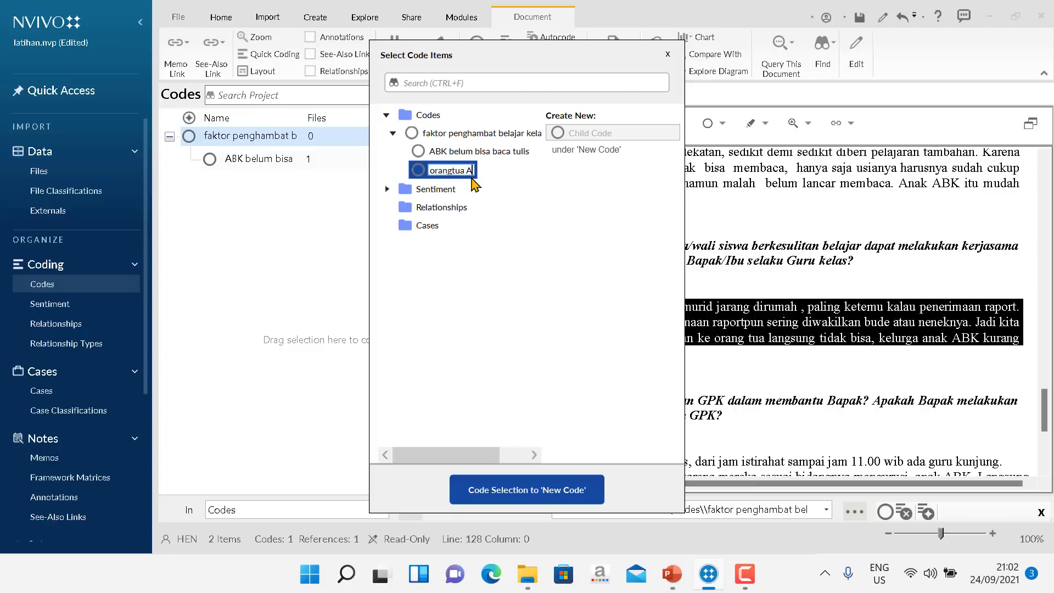
text(BK sulit berk)
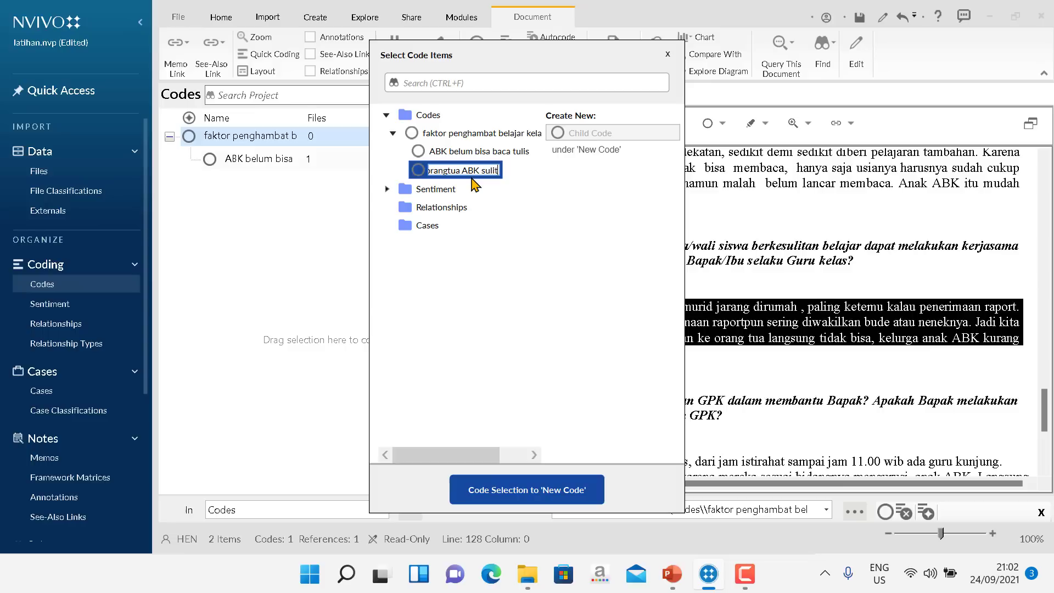
key(BackSpace)
key(BackSpace)
text(kerjasama)
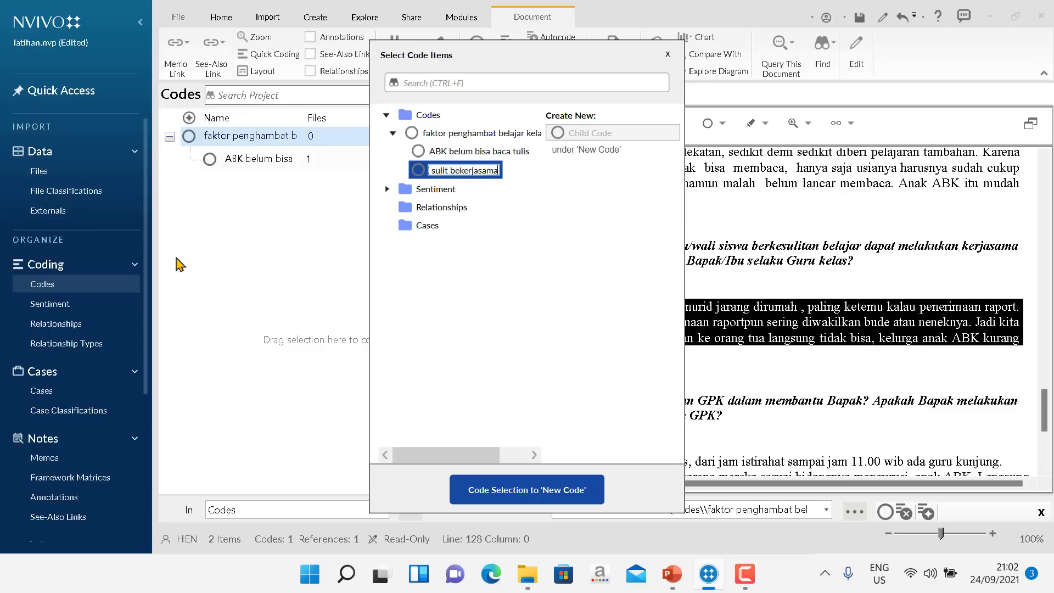
click(530, 489)
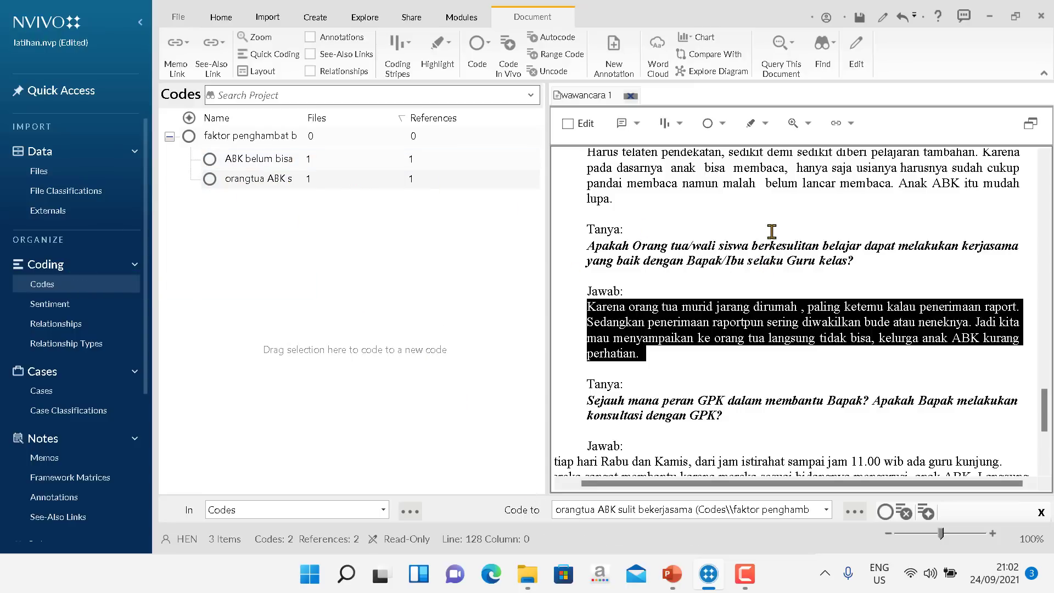
Step: Close the wawancara 1 transcript and review the coding in the project's file list and code list
scroll(769, 236, down, 3)
scroll(769, 237, up, 4)
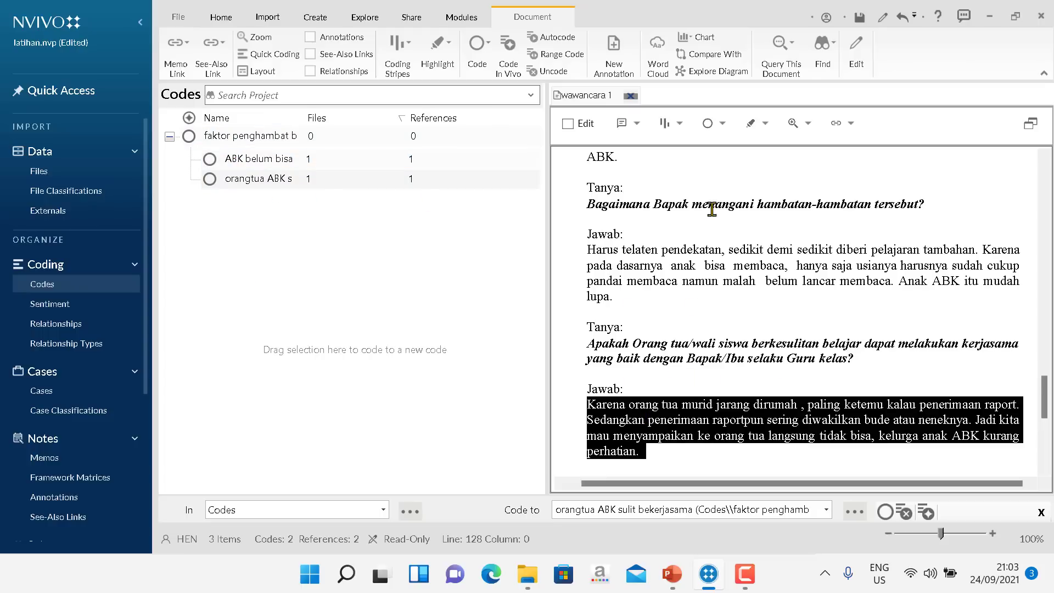
click(632, 96)
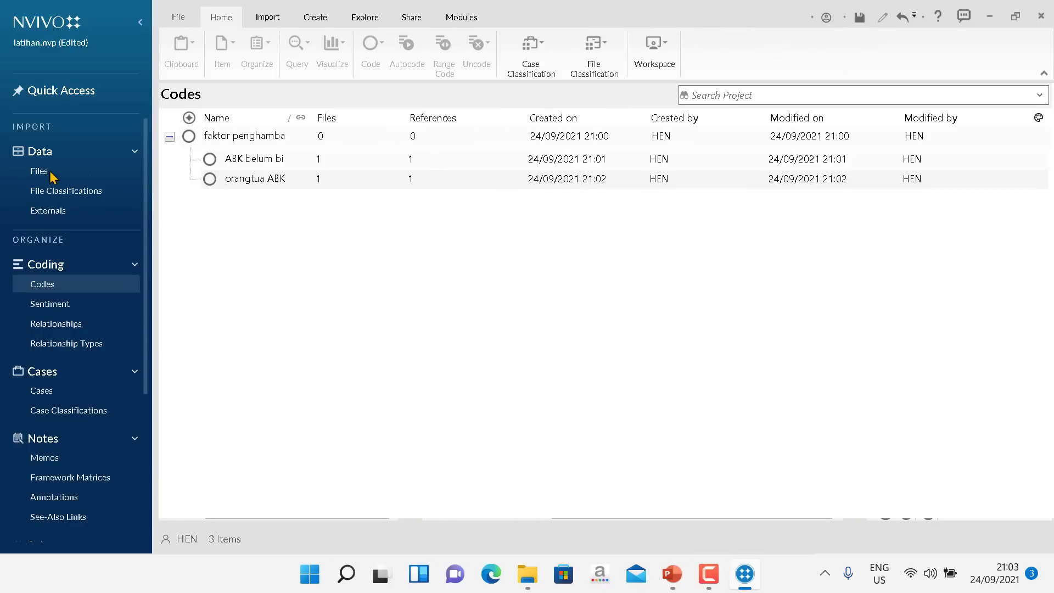
click(39, 171)
click(229, 175)
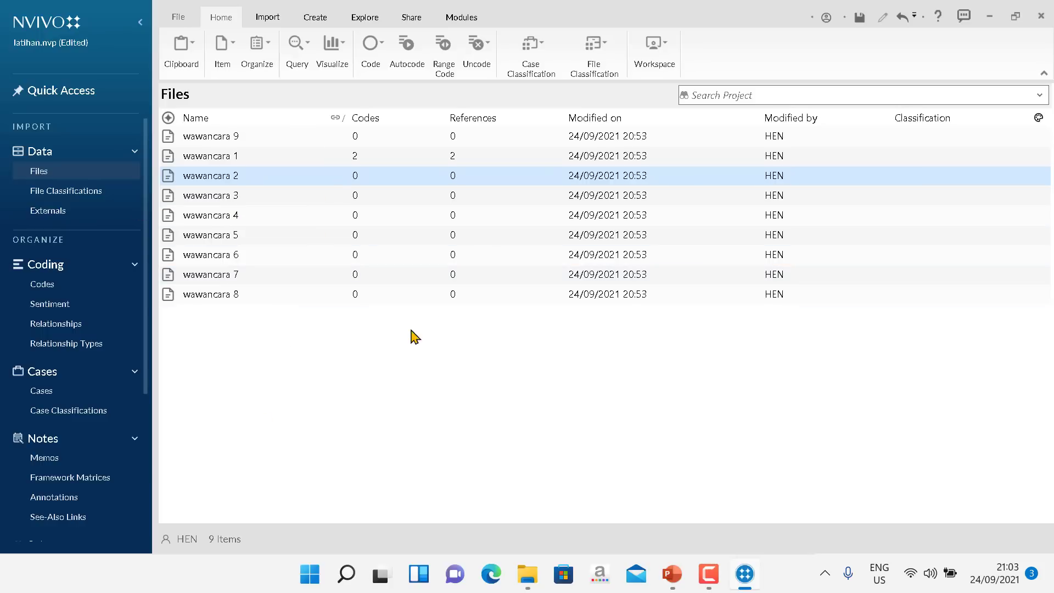
click(354, 356)
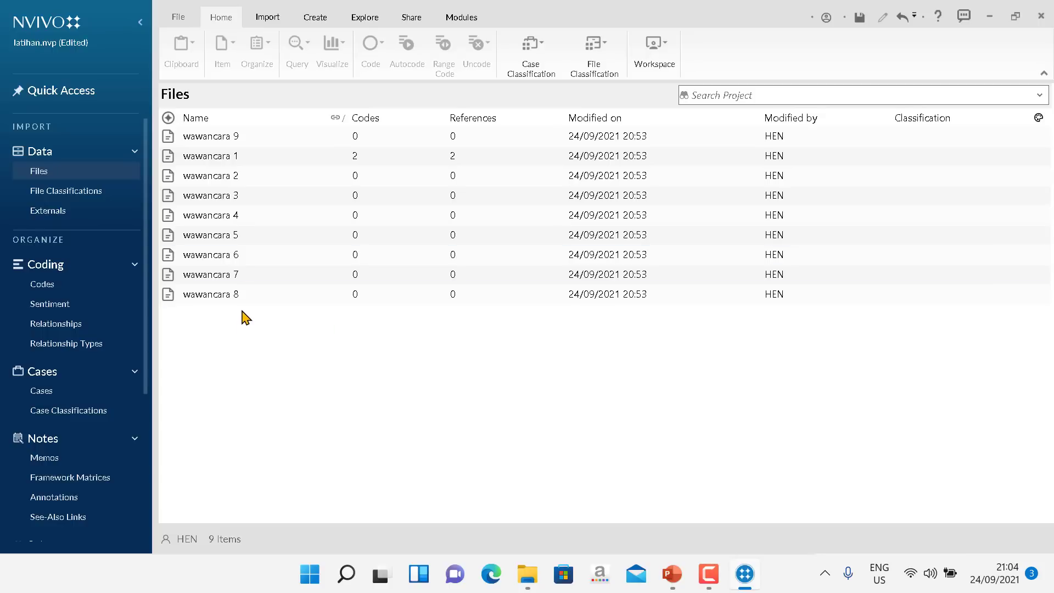
click(65, 288)
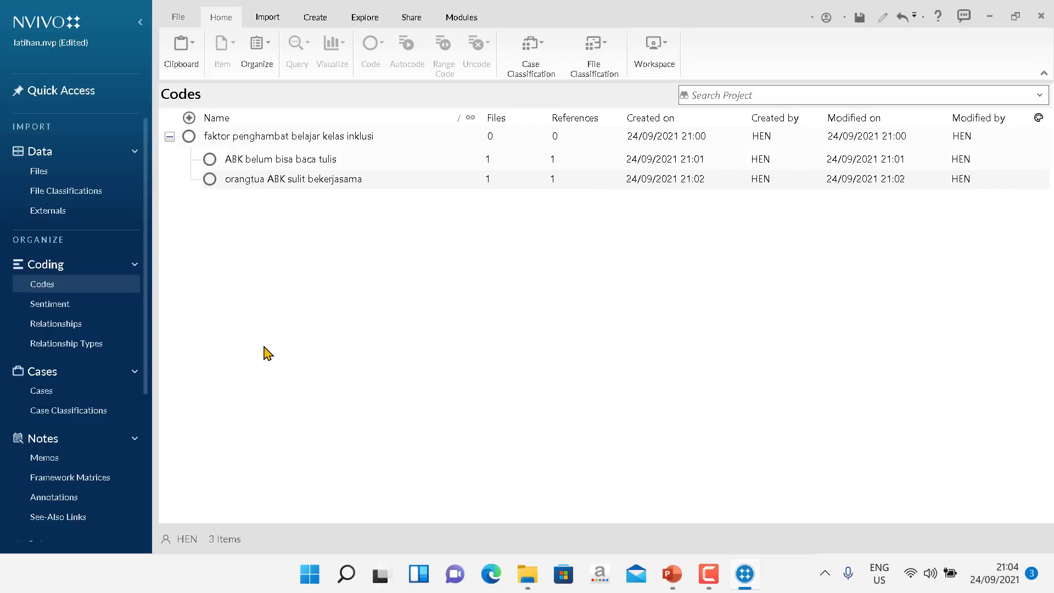
Step: Start a new project, saving the changes to the latihan project
click(268, 16)
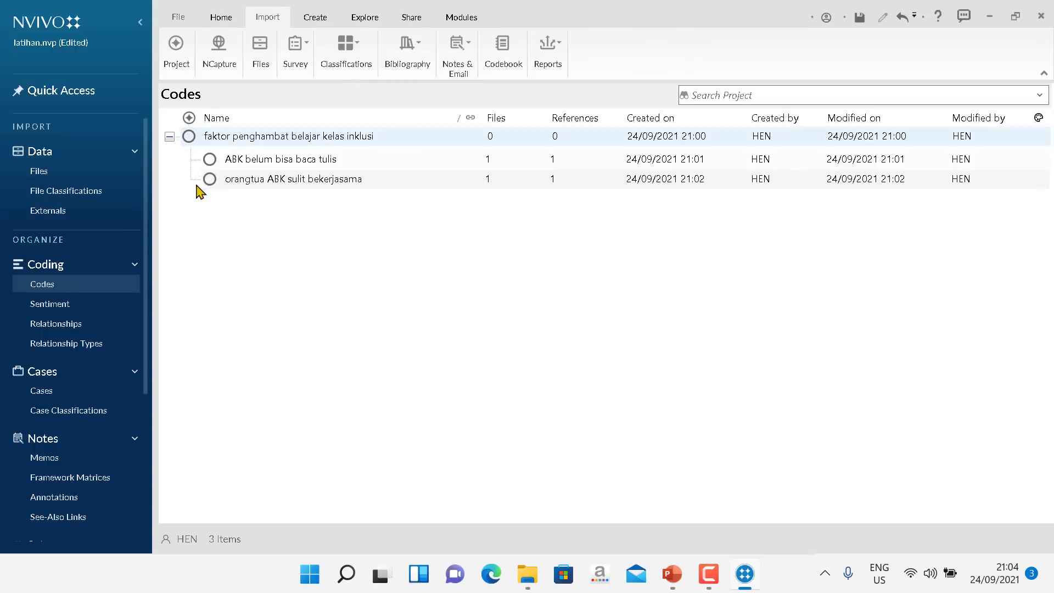
click(179, 17)
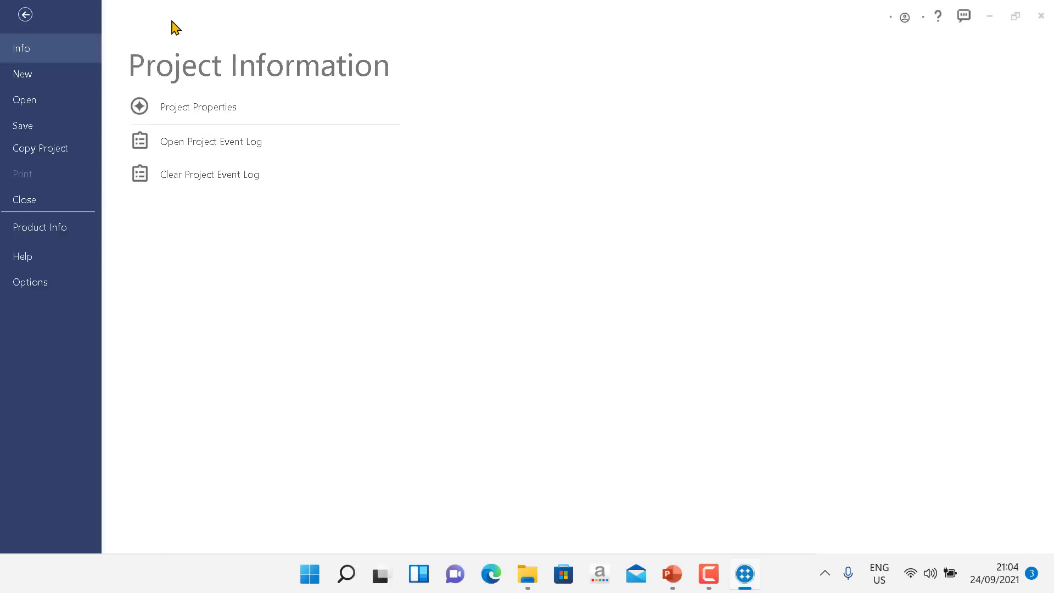
click(34, 74)
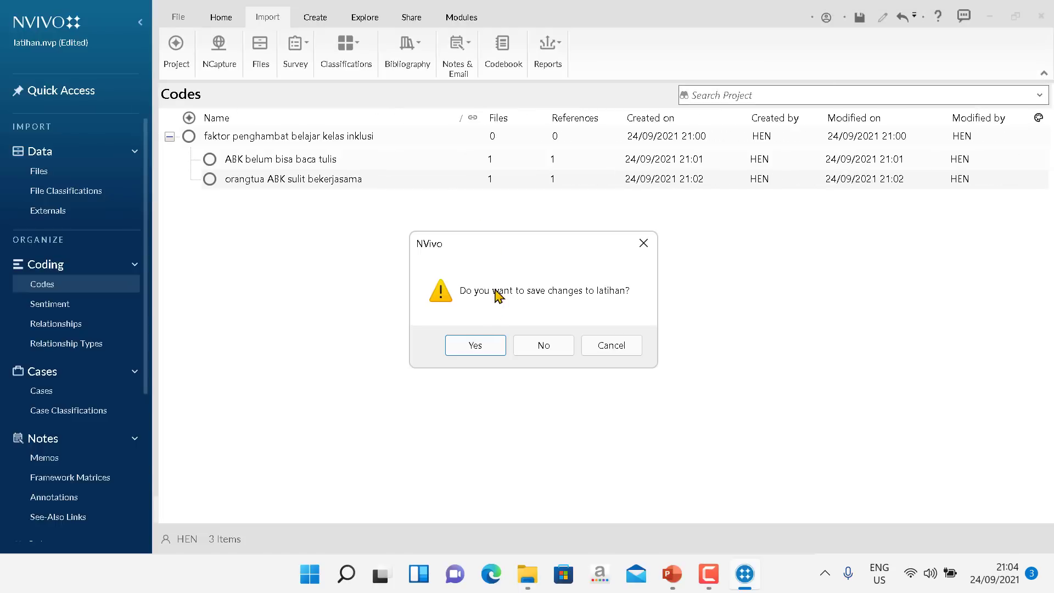
click(487, 348)
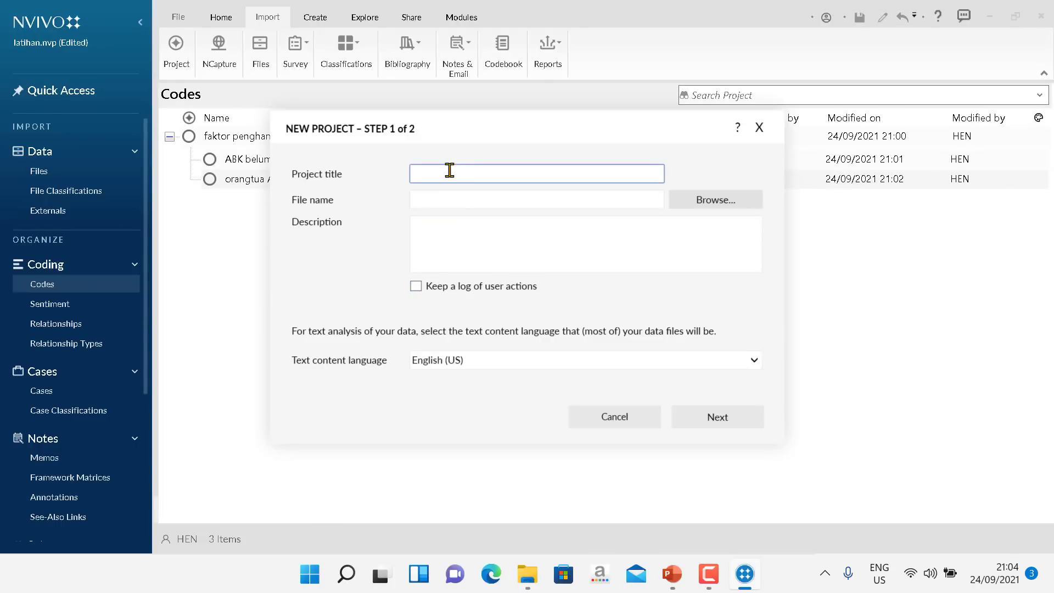
Step: Create the project titled "media sosial" with the default saving and recovery settings, dismissing the welcome tour and the Codes introduction
text(meld)
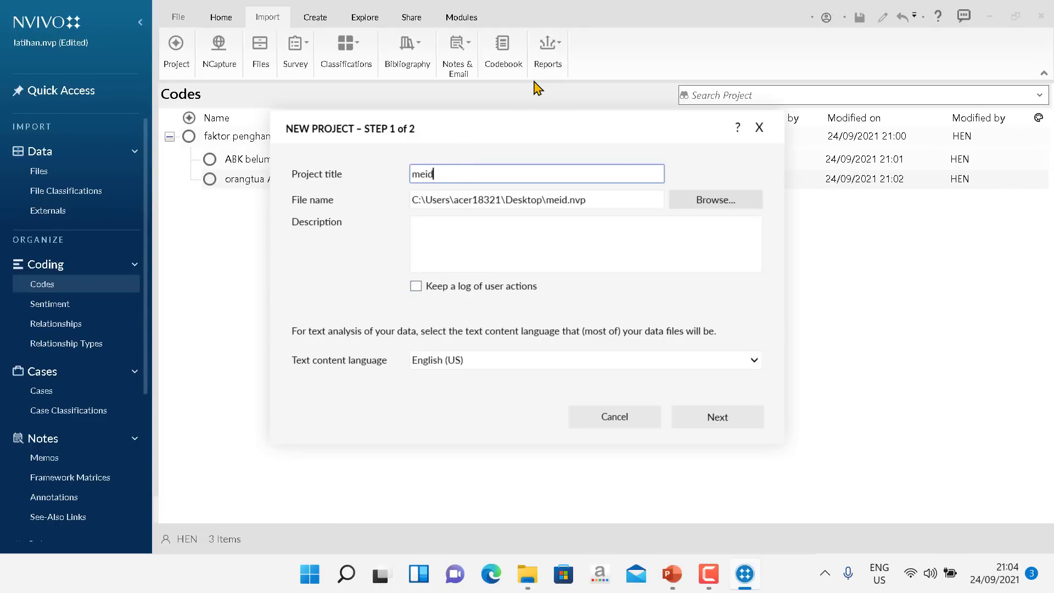
key(BackSpace)
key(BackSpace)
text(dia soci)
key(BackSpace)
key(BackSpace)
text(sial)
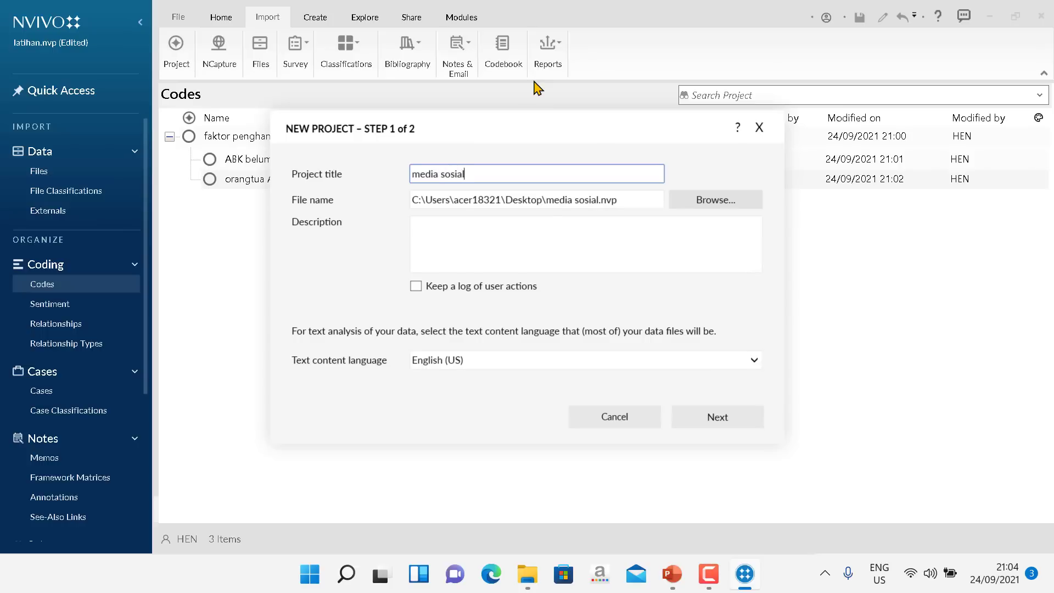
click(729, 418)
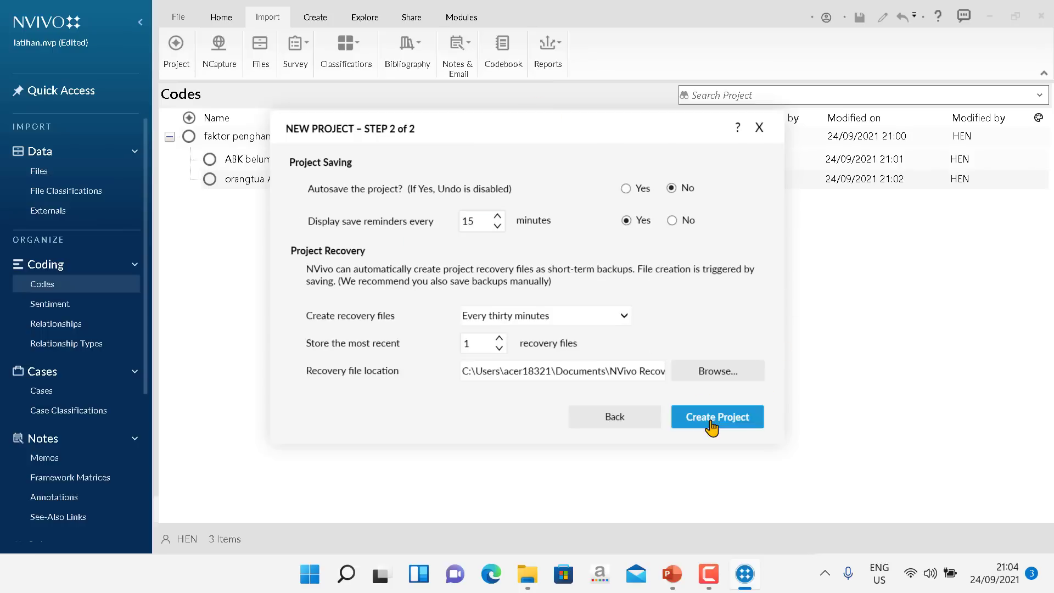
click(713, 417)
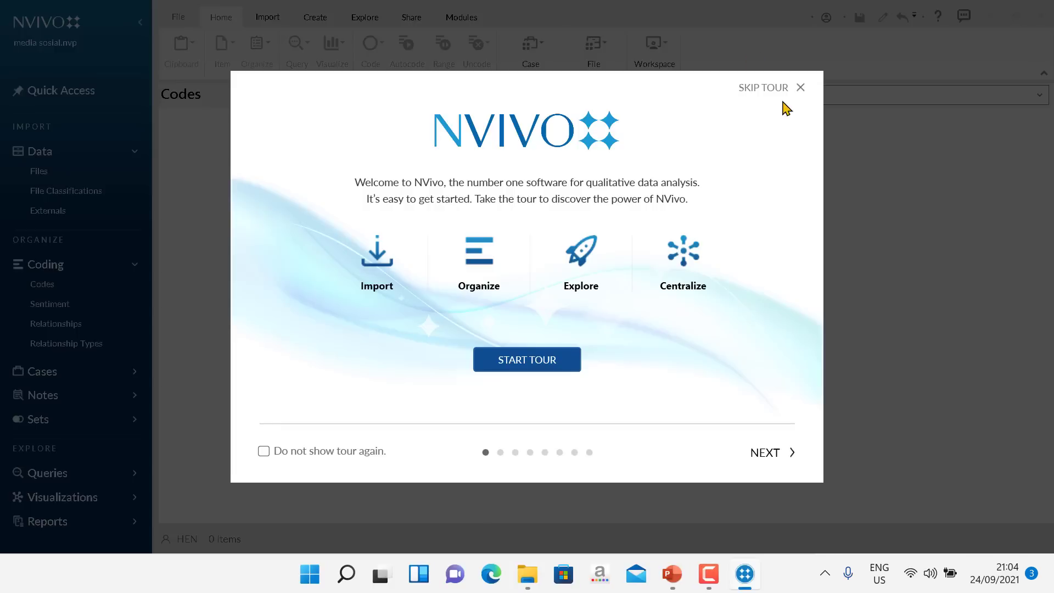
click(798, 87)
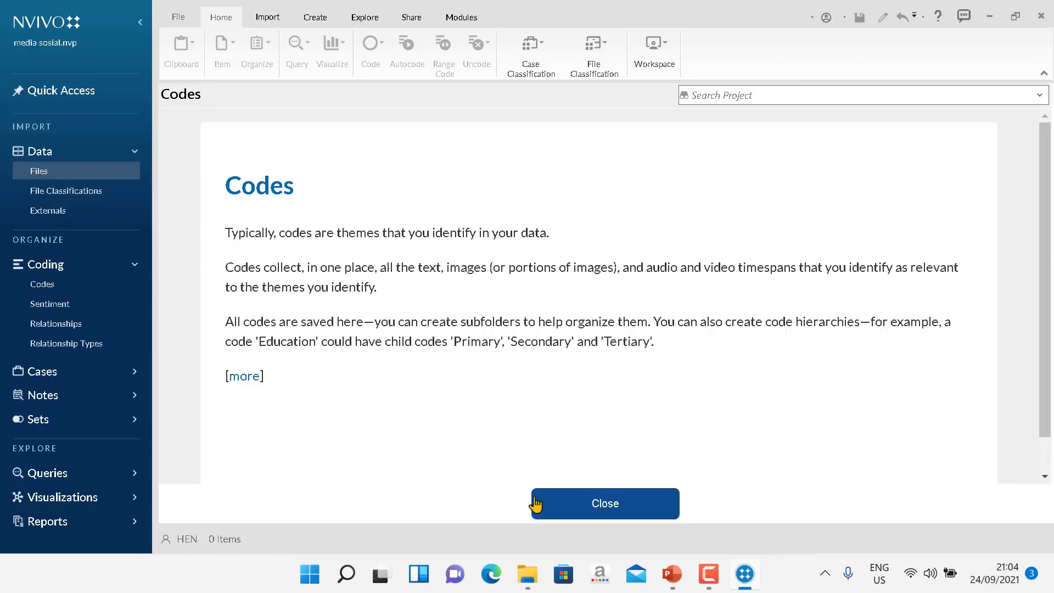
click(568, 504)
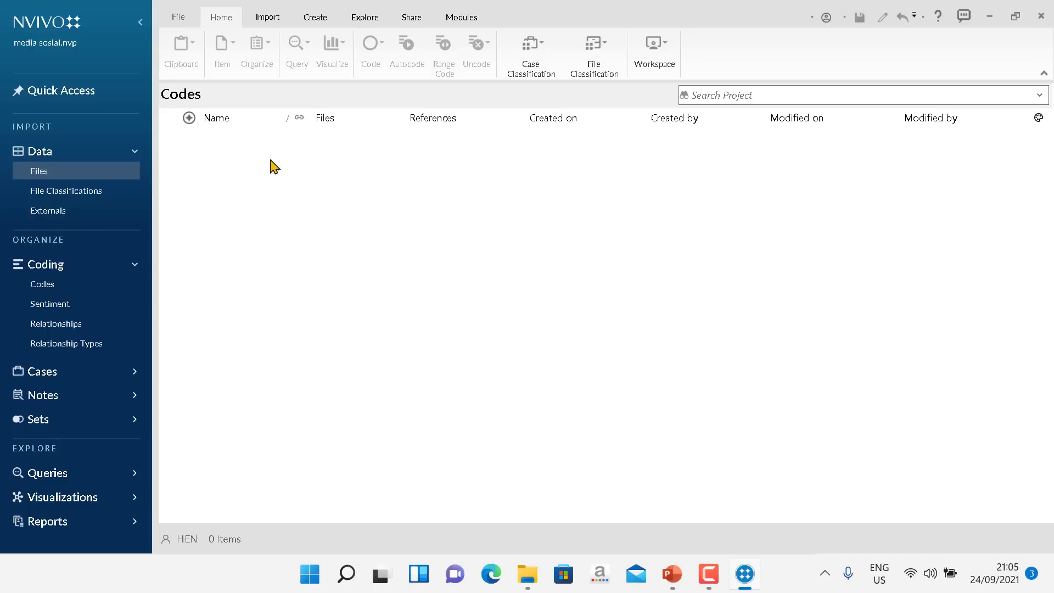
Step: Import from NCapture only the "puan maharani" Twitter search captured on 24/09/2021 17:44, excluding all other captures
click(260, 21)
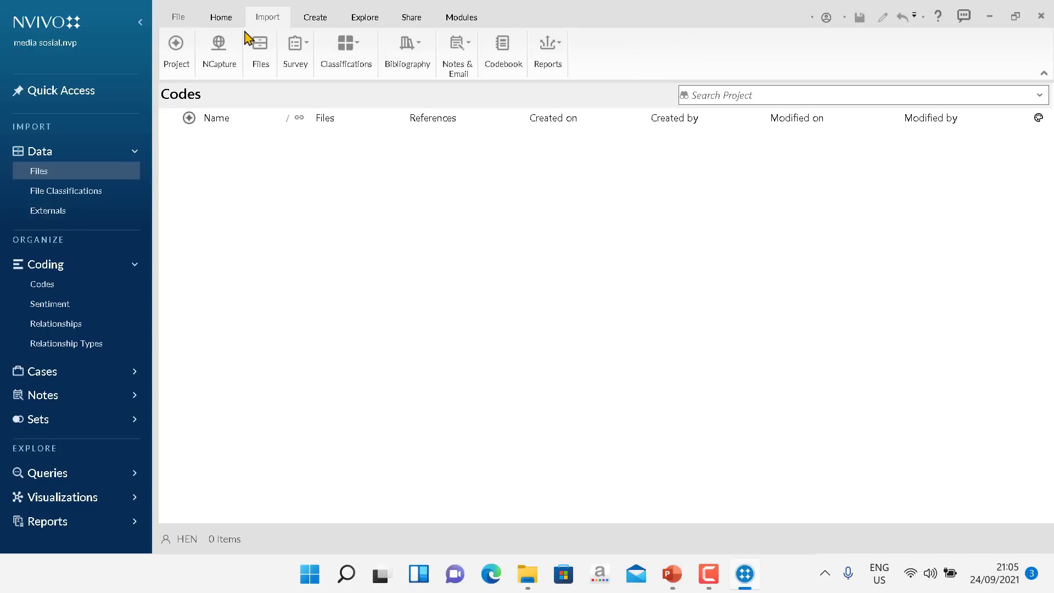
click(219, 55)
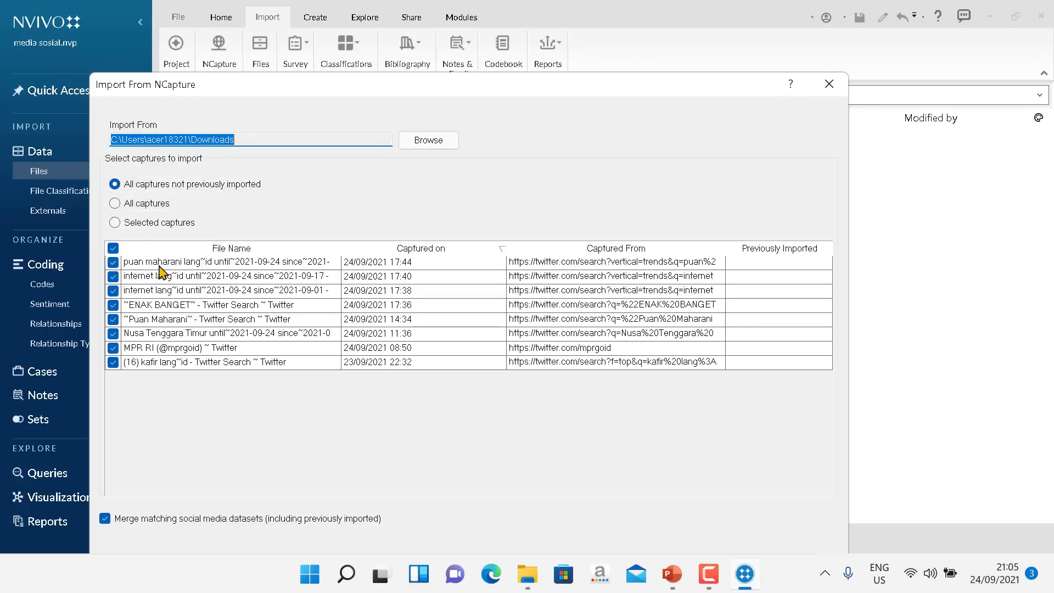
click(114, 276)
click(113, 290)
click(113, 305)
click(113, 319)
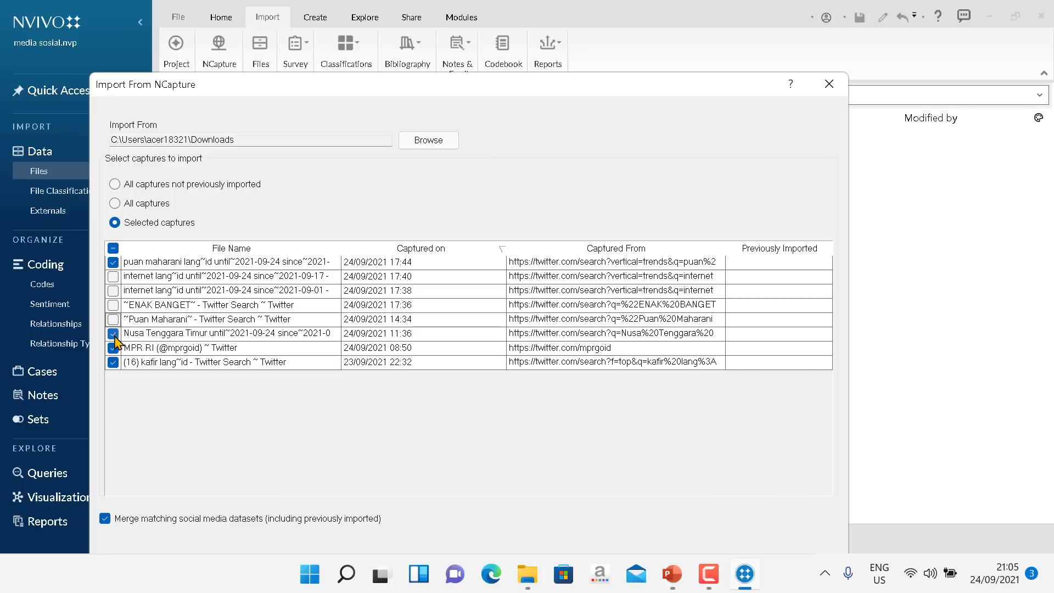
click(113, 333)
click(113, 347)
click(113, 362)
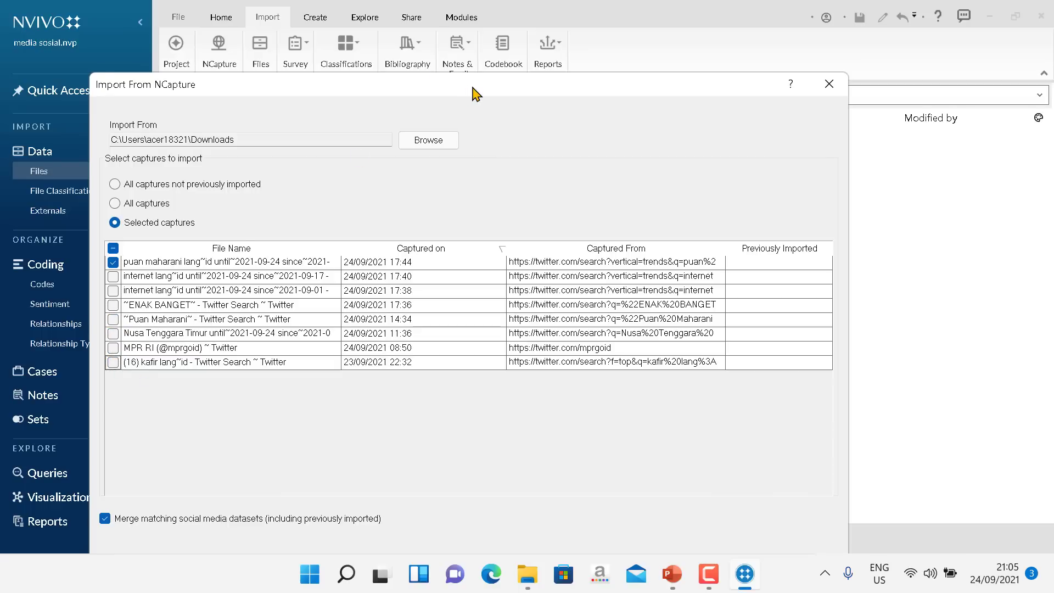
drag(473, 92, 490, 20)
click(761, 497)
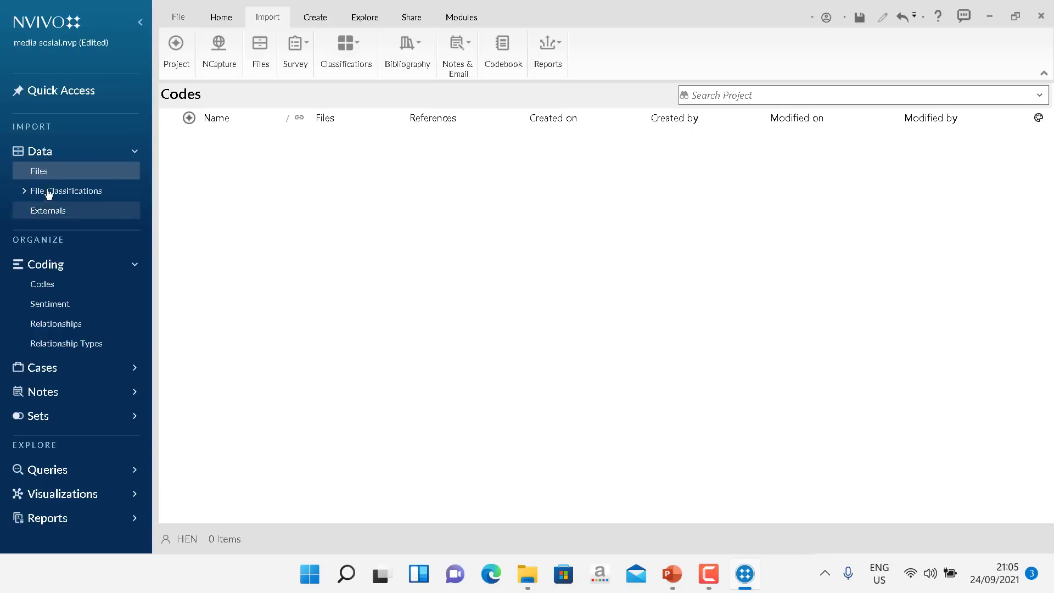
Step: Open the imported "puan maharani" Twitter dataset from the project's files, browse through its tweets and close it
click(52, 175)
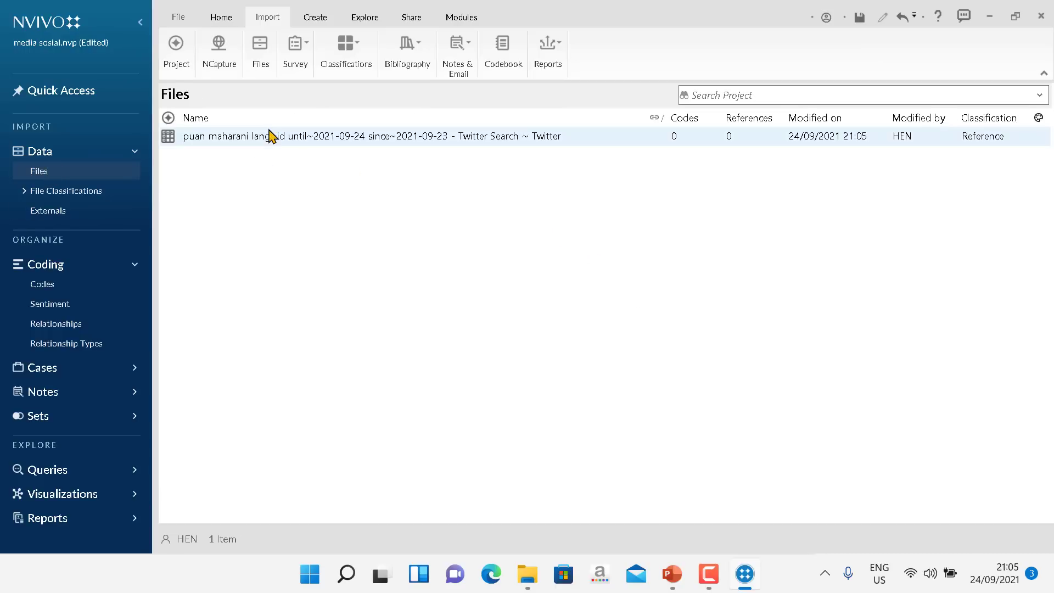
double_click(430, 137)
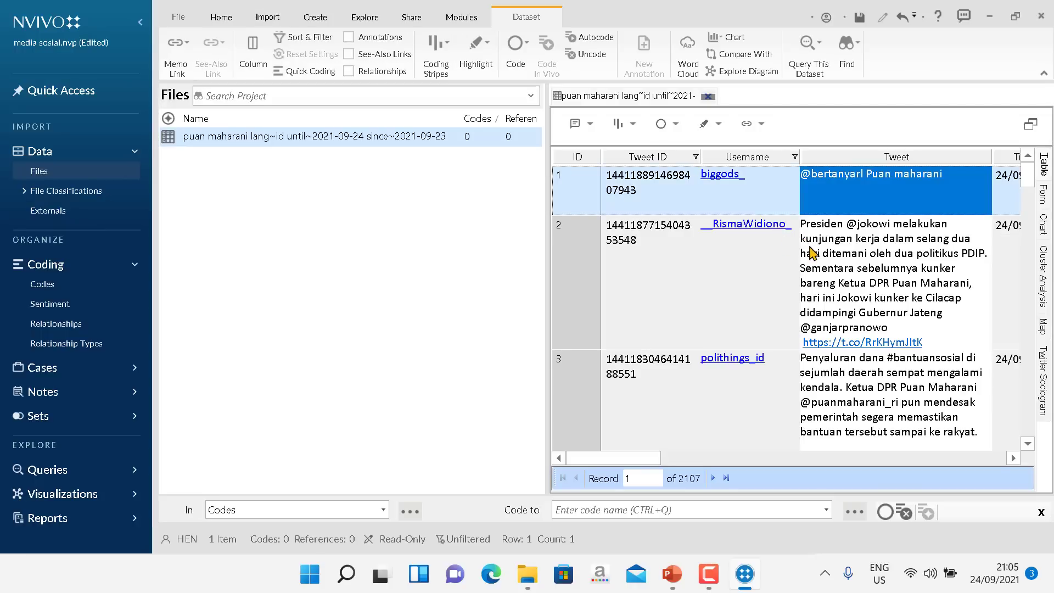
scroll(914, 277, down, 4)
scroll(914, 277, down, 9)
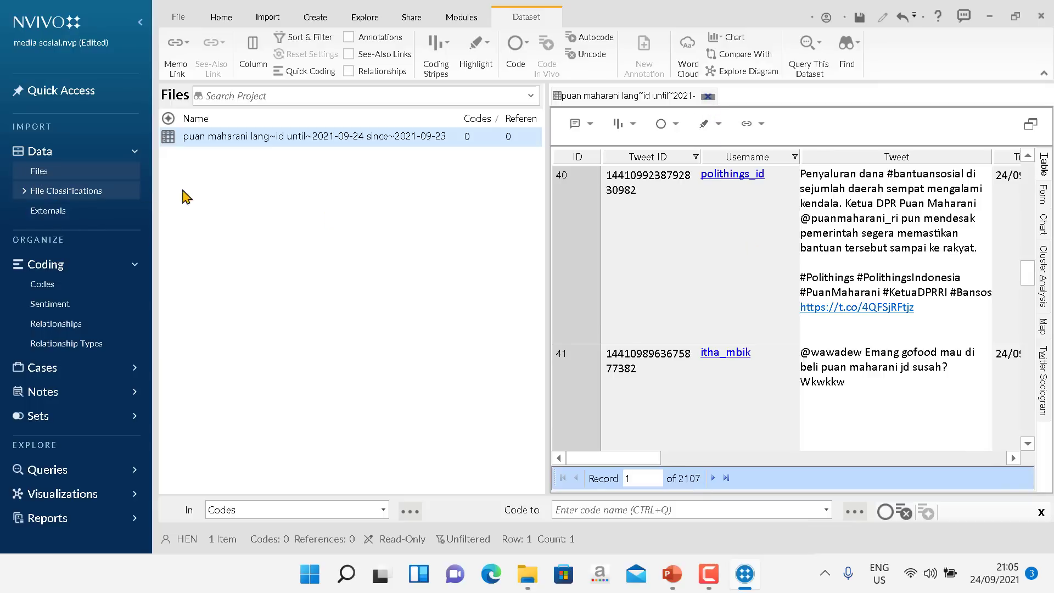
click(707, 97)
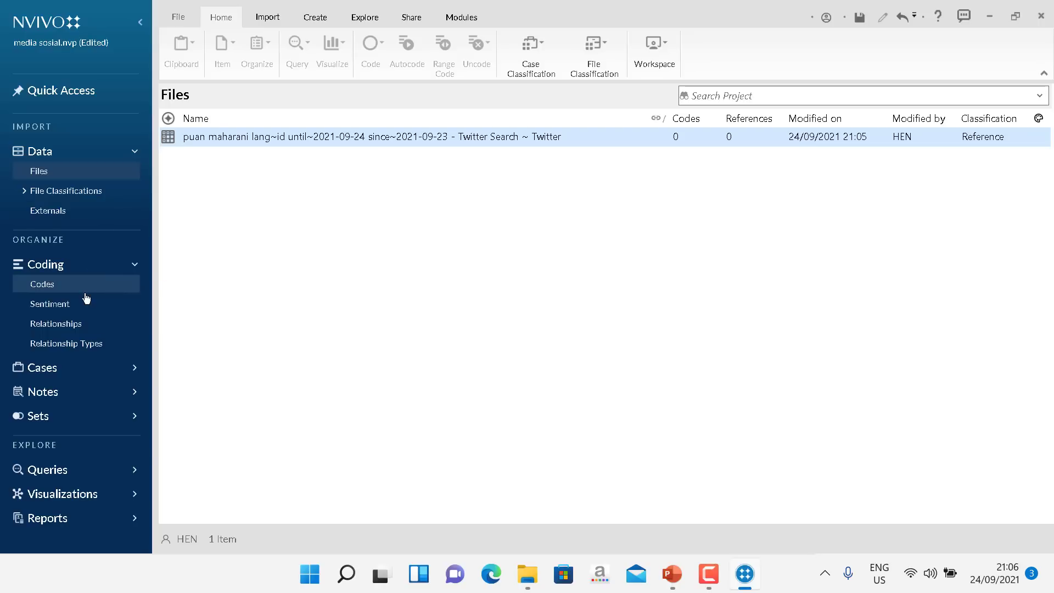
Step: Run a Word Frequency query for the 1000 most frequent words in the "puan maharani" Twitter dataset and browse the resulting word list
click(365, 18)
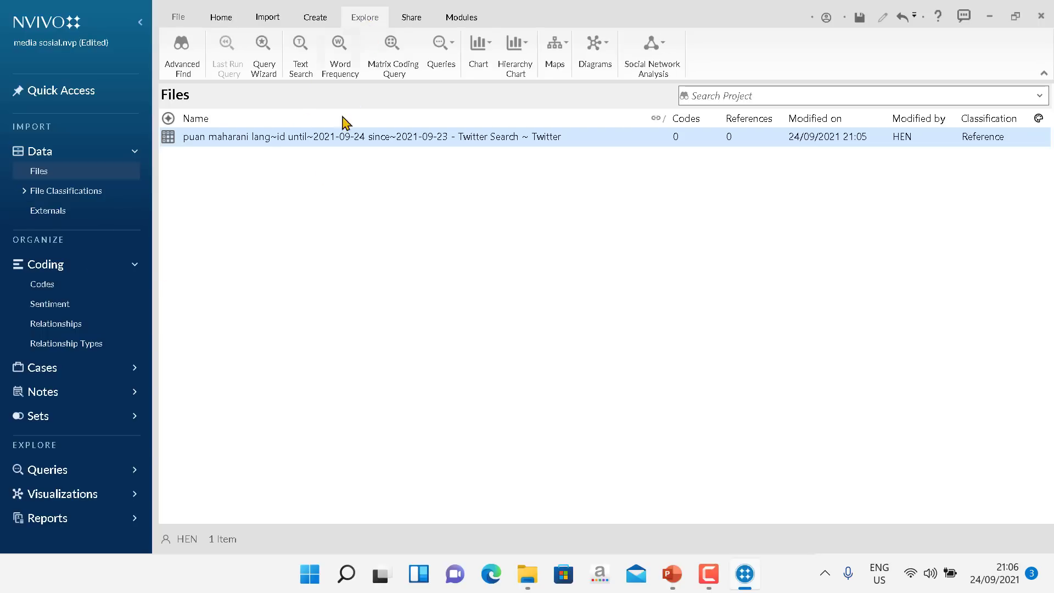
click(298, 203)
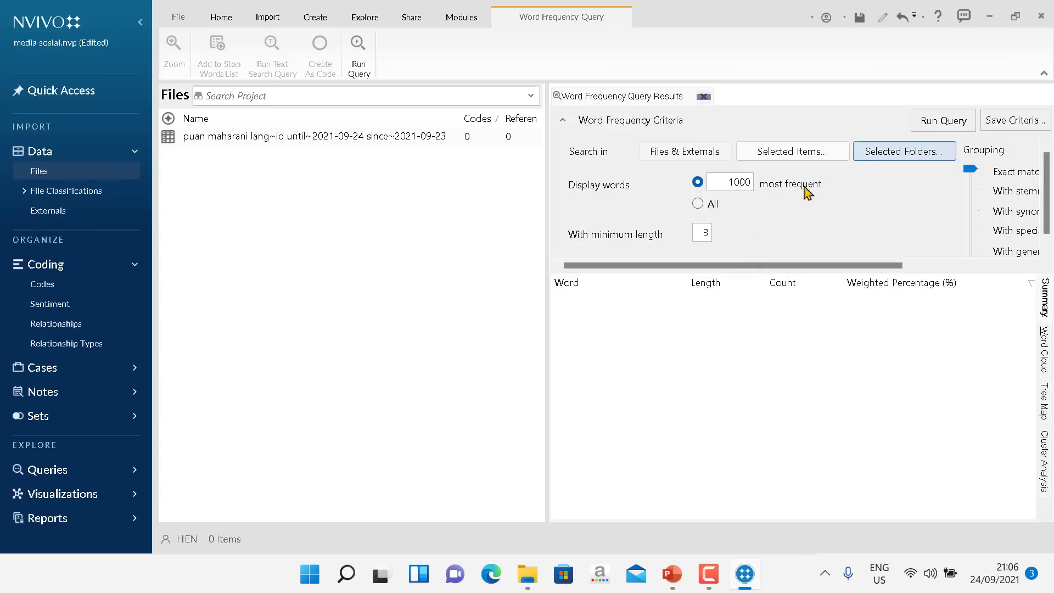
click(780, 156)
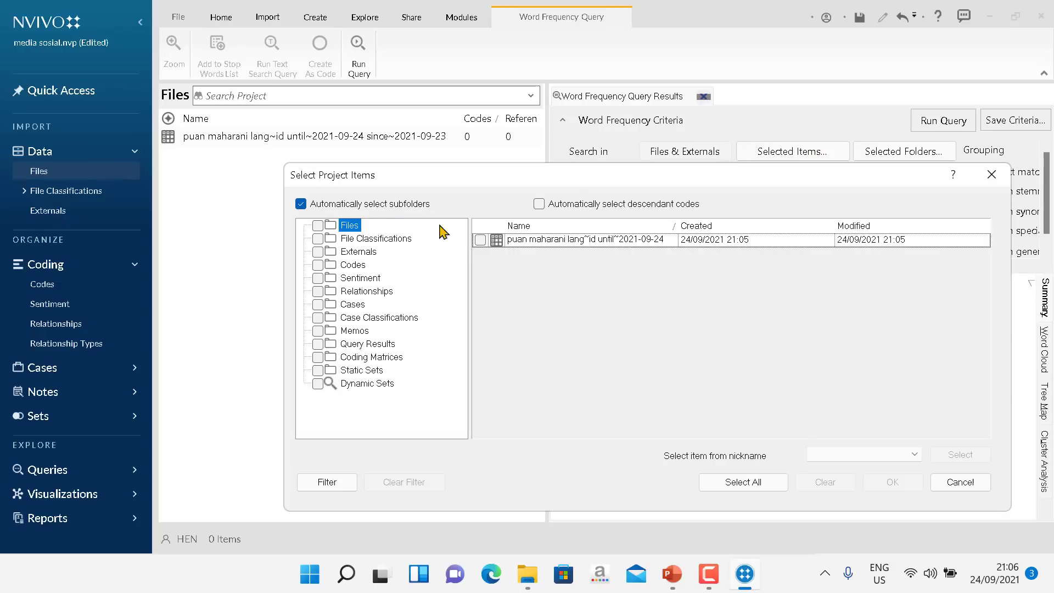
click(480, 240)
click(887, 482)
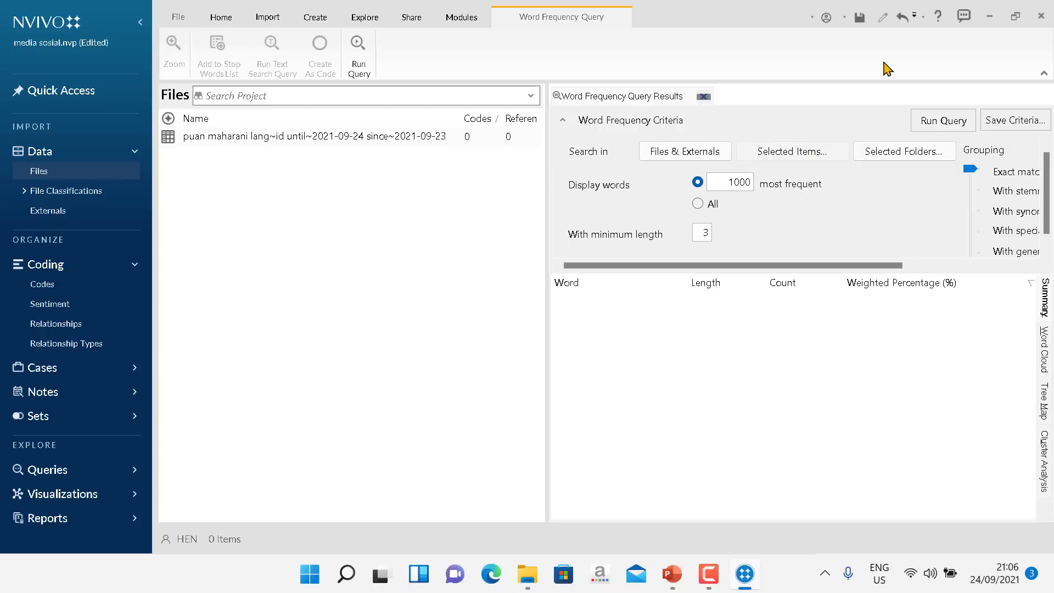
click(934, 127)
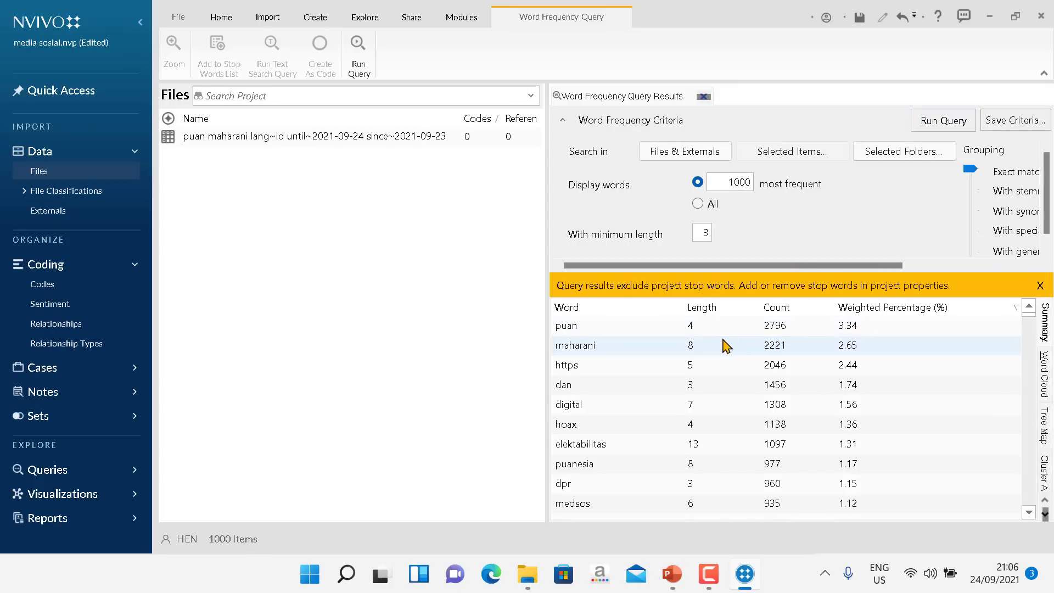
scroll(659, 346, down, 1)
scroll(661, 350, down, 7)
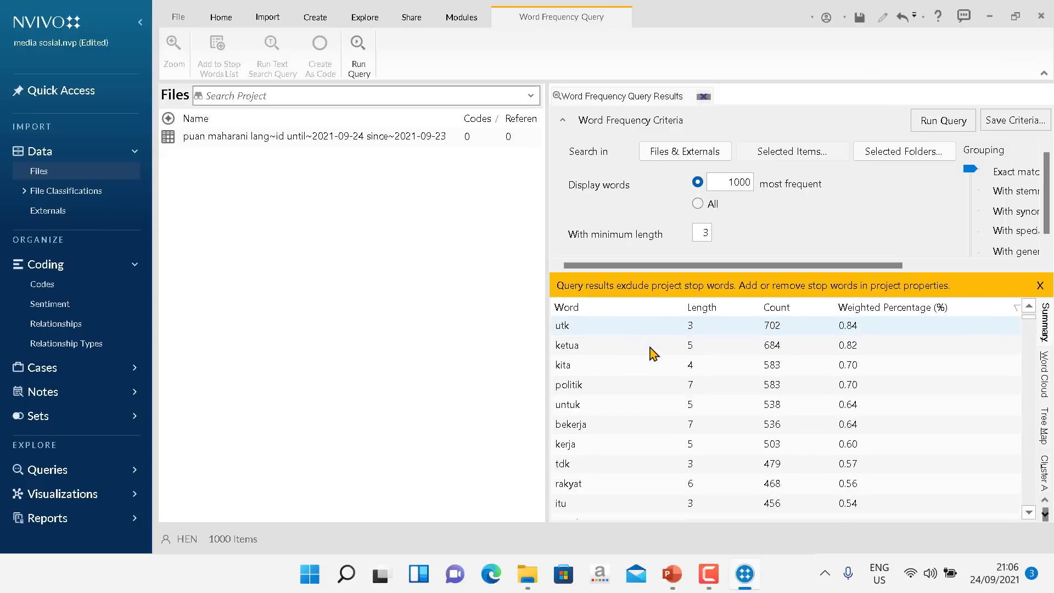
scroll(664, 365, up, 5)
scroll(665, 365, down, 3)
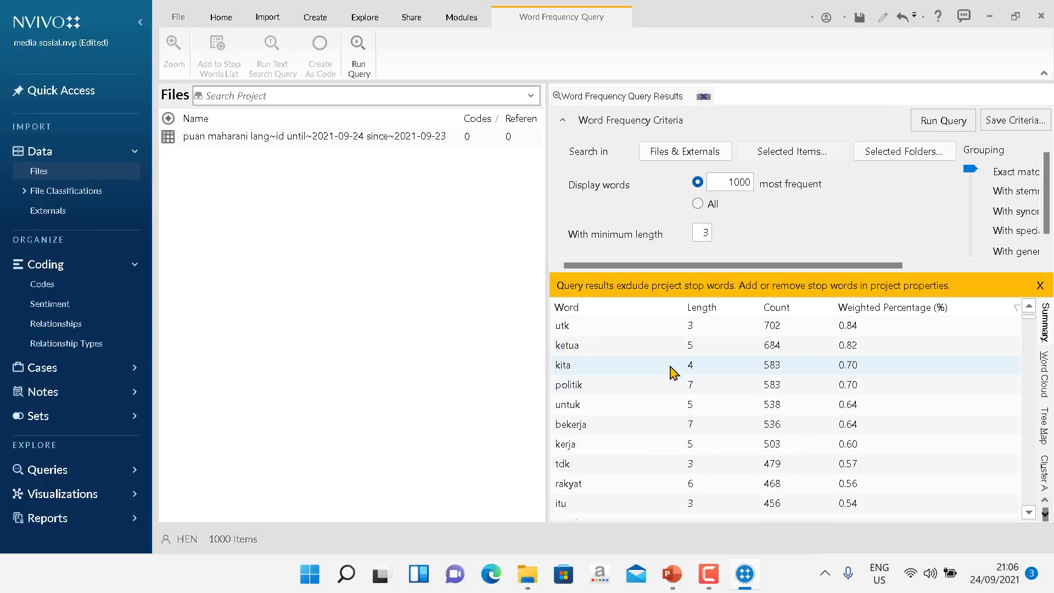
scroll(667, 367, up, 3)
scroll(669, 371, down, 2)
scroll(674, 377, up, 3)
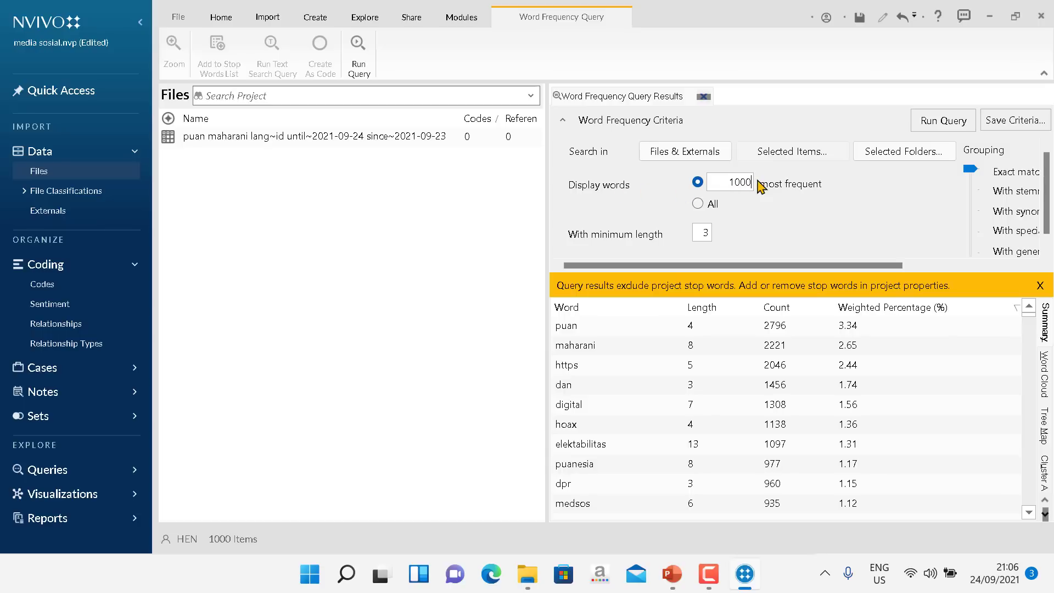
Step: Limit the word frequency query to the 100 most frequent words, rerun it and look through the list
click(943, 120)
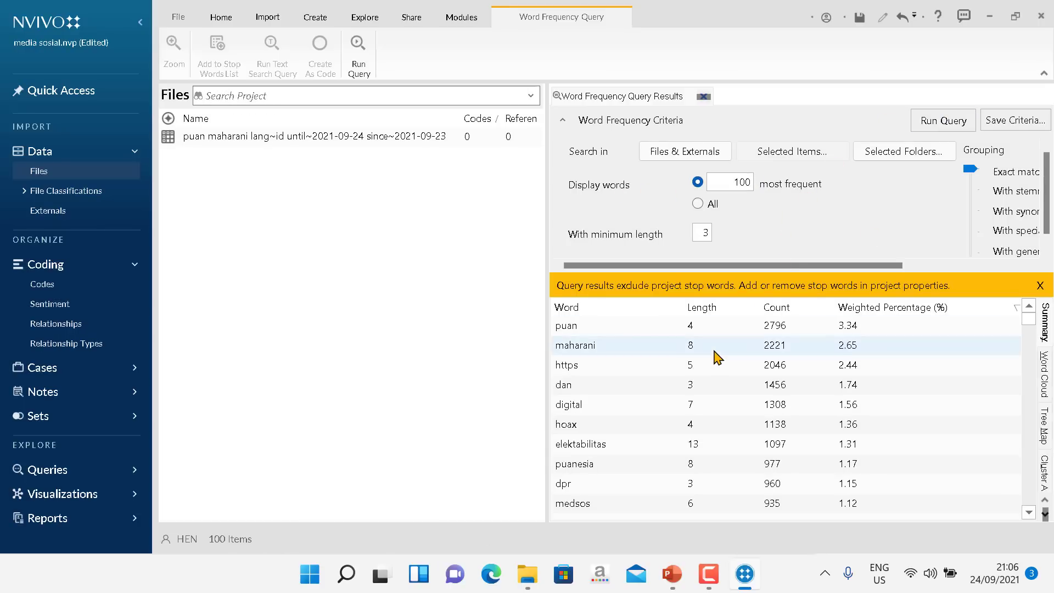
scroll(716, 346, down, 3)
scroll(717, 346, up, 3)
scroll(716, 346, down, 4)
scroll(716, 346, up, 4)
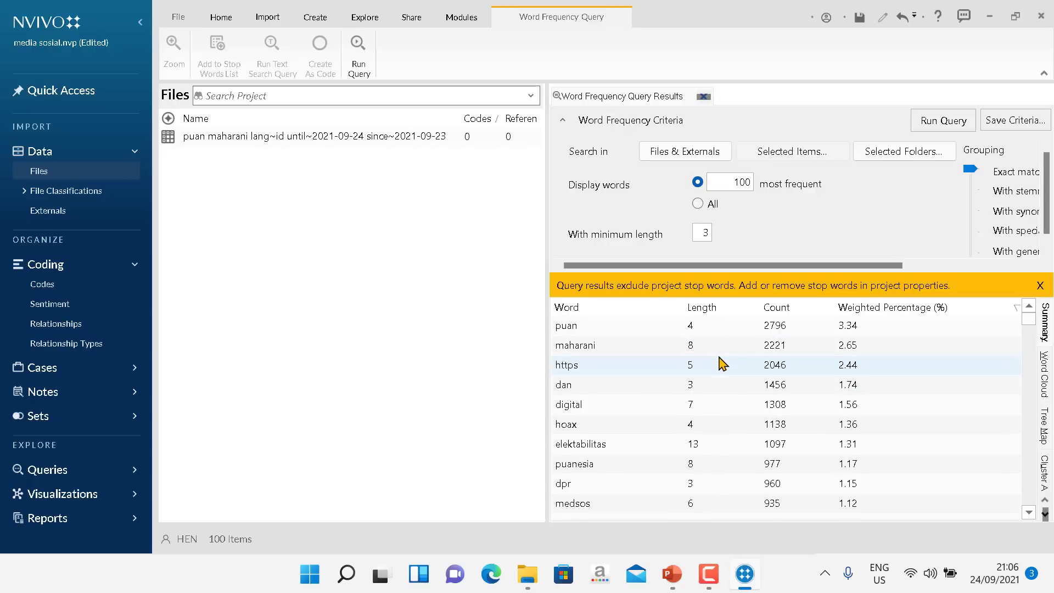
scroll(718, 348, down, 3)
scroll(720, 352, up, 3)
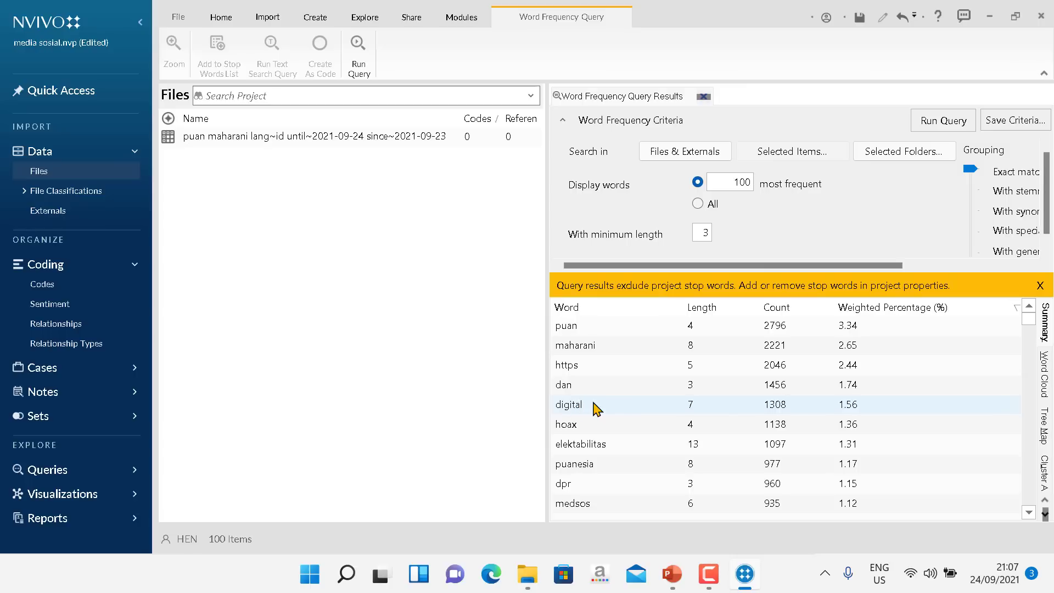
Step: Run a text search query on the frequent word "digital" and explore its word tree around the "Elektabilitas" branch
right_click(596, 408)
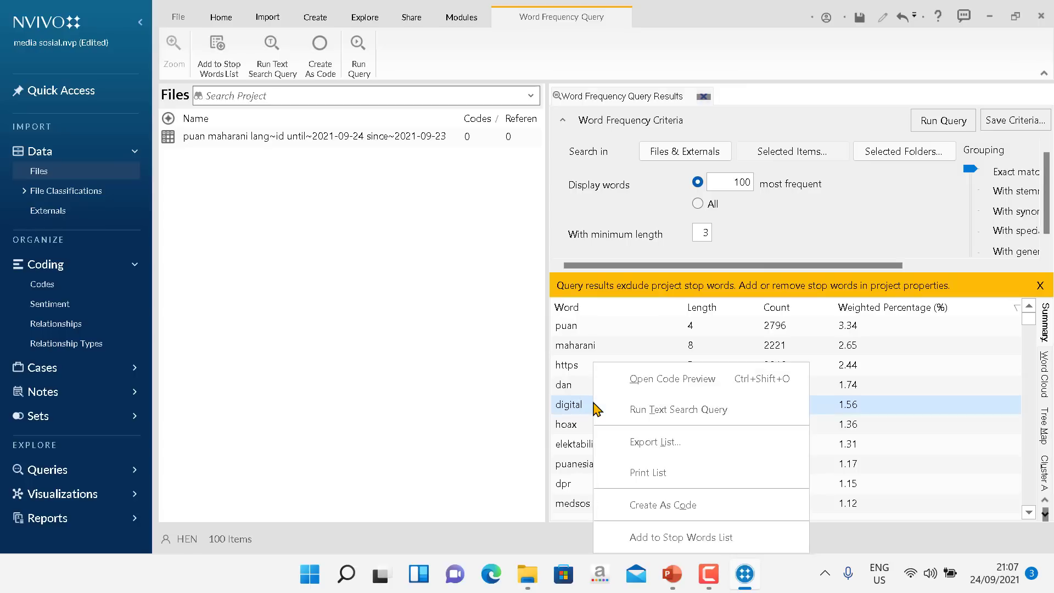
click(689, 418)
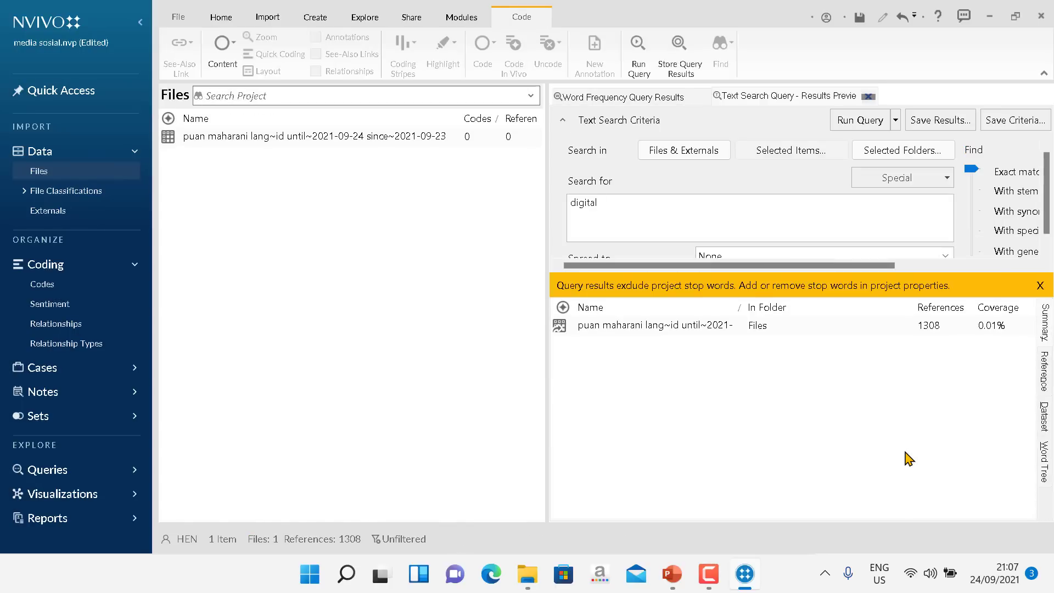
click(1045, 462)
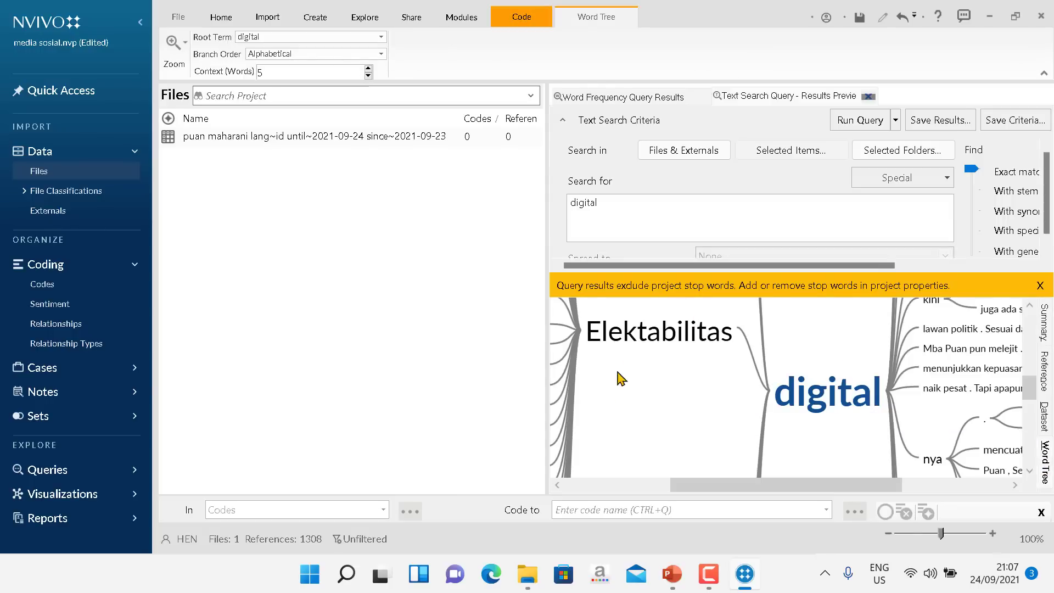
scroll(1037, 383, up, 1)
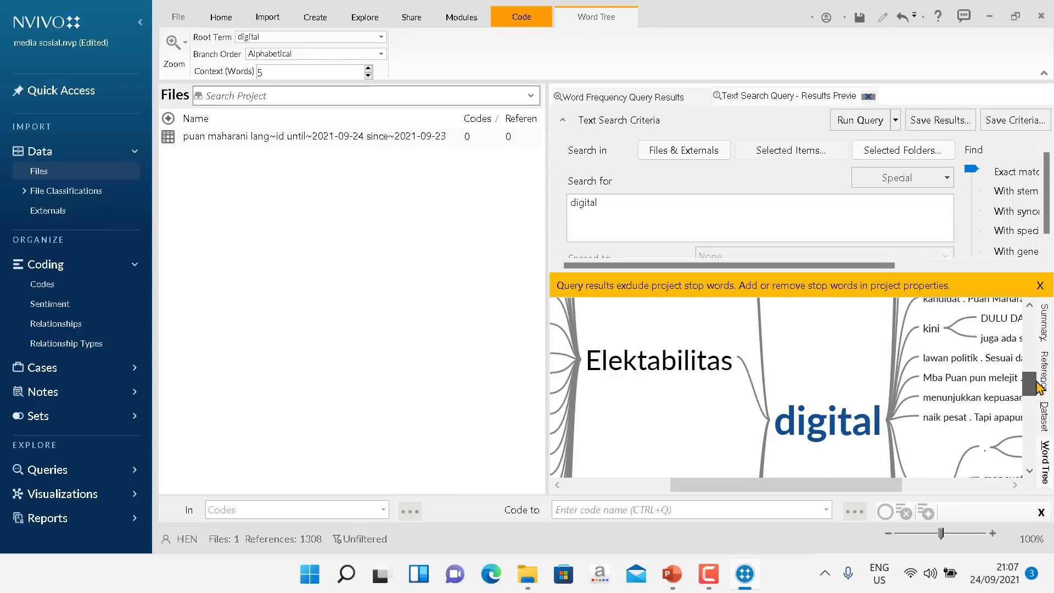
mouse_move(1037, 386)
mouse_down()
mouse_move(1036, 372)
mouse_move(1036, 382)
mouse_up()
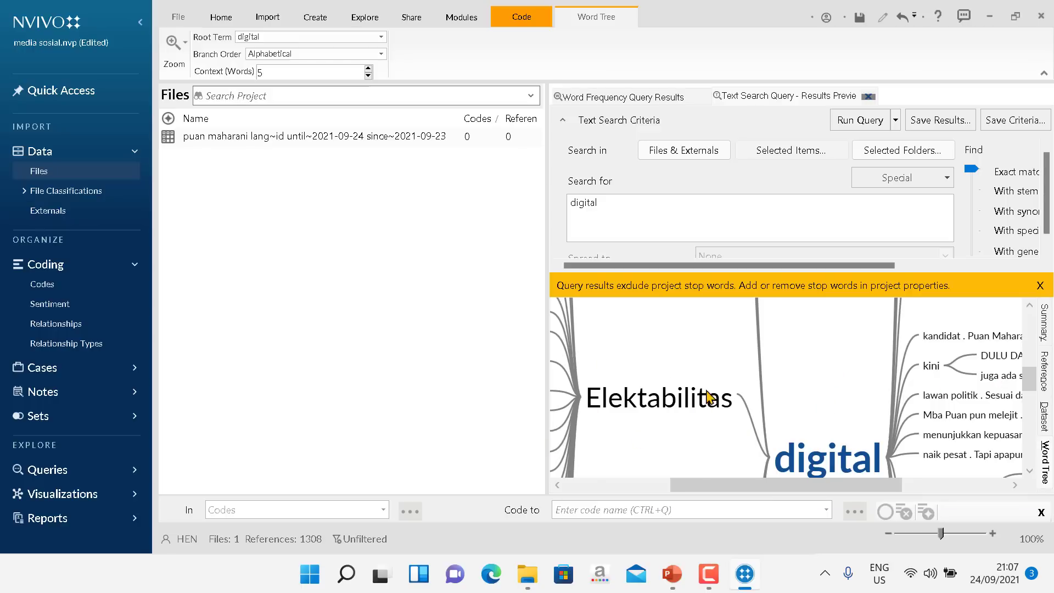
scroll(837, 417, down, 1)
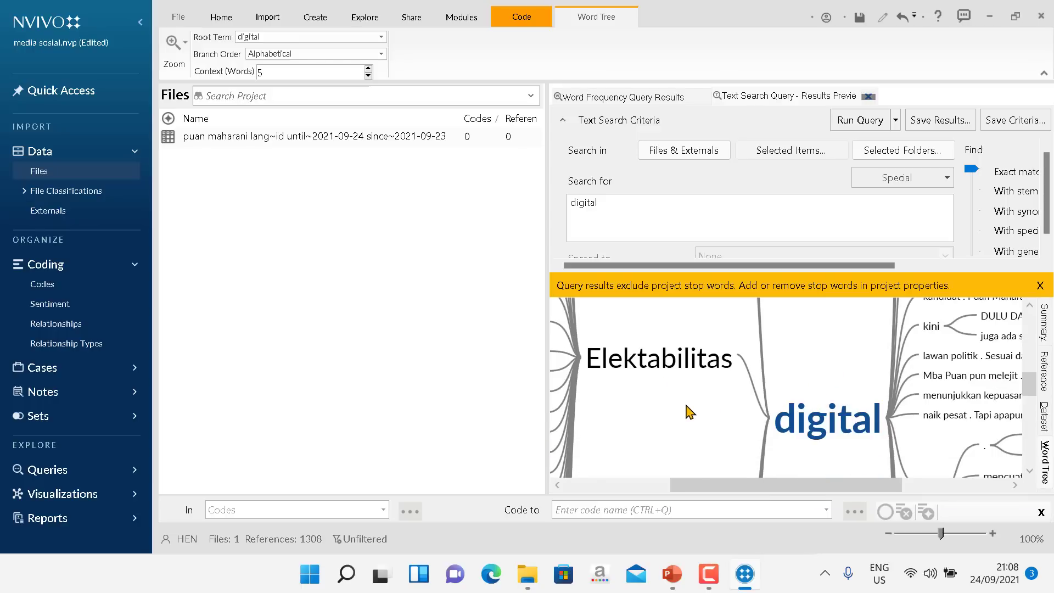
click(644, 362)
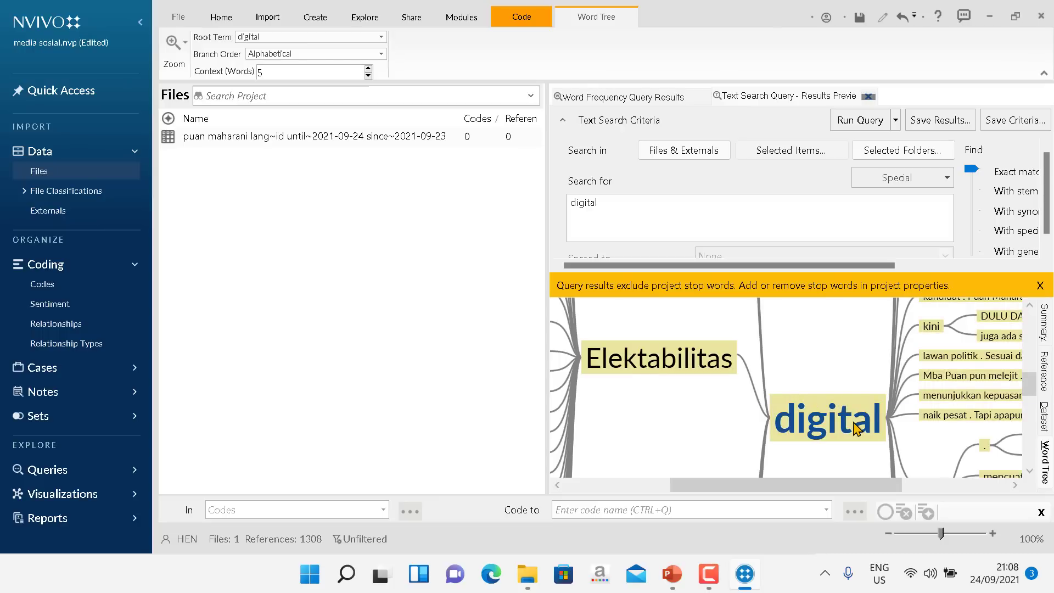
click(804, 364)
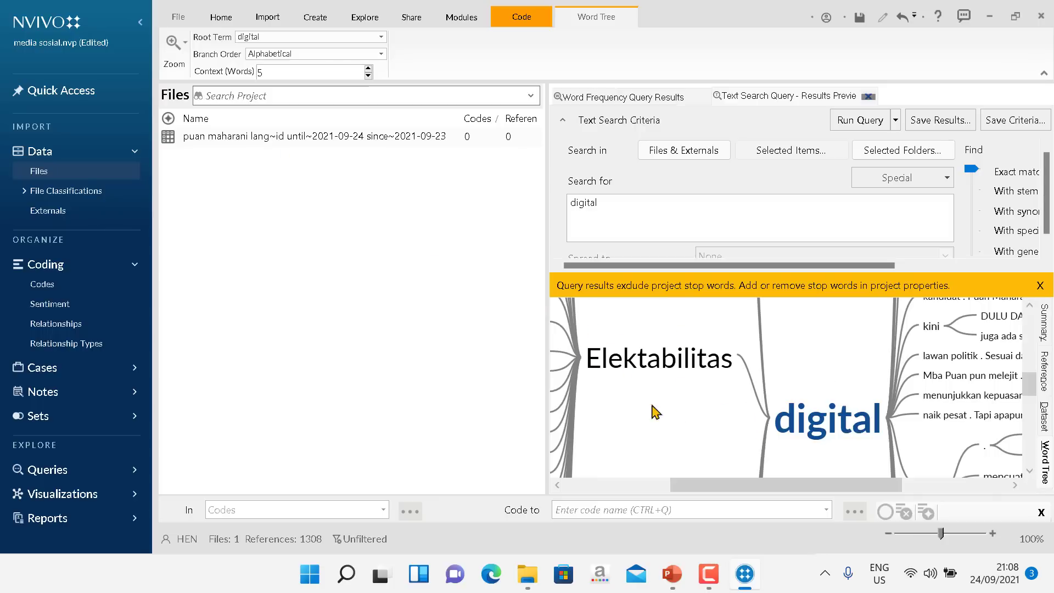
Step: Run a text search query for the phrase "Elektabilitas digital" from the "Elektabilitas" branch of the word tree
mouse_move(867, 423)
mouse_move(818, 423)
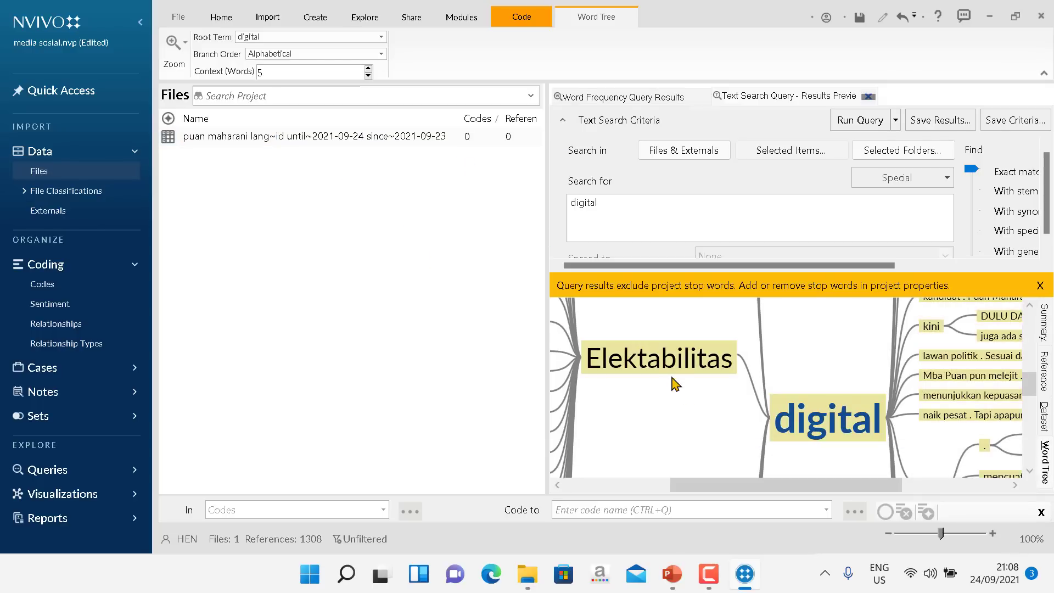
right_click(648, 365)
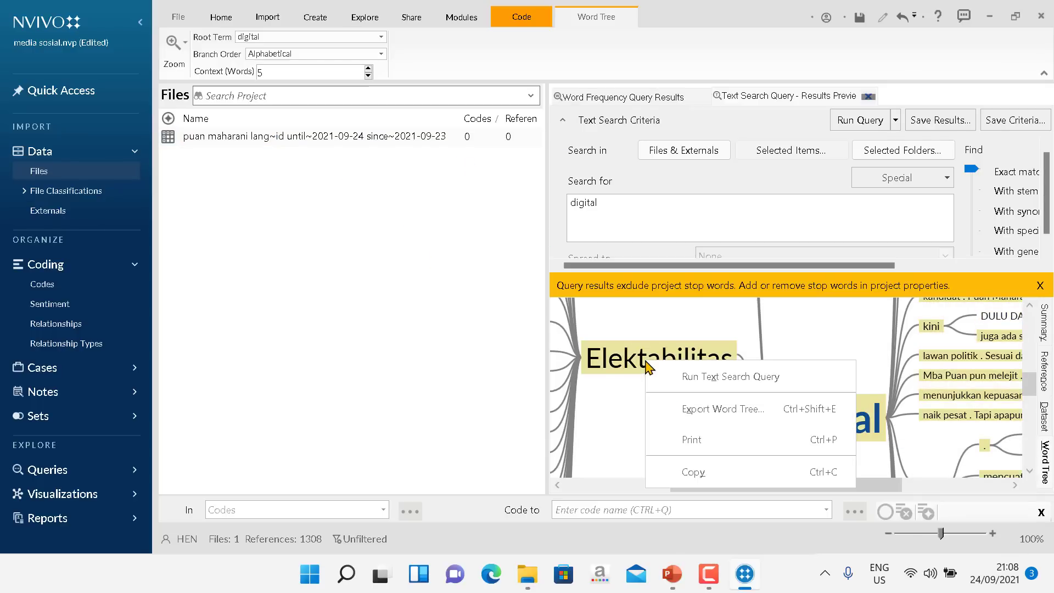
right_click(630, 359)
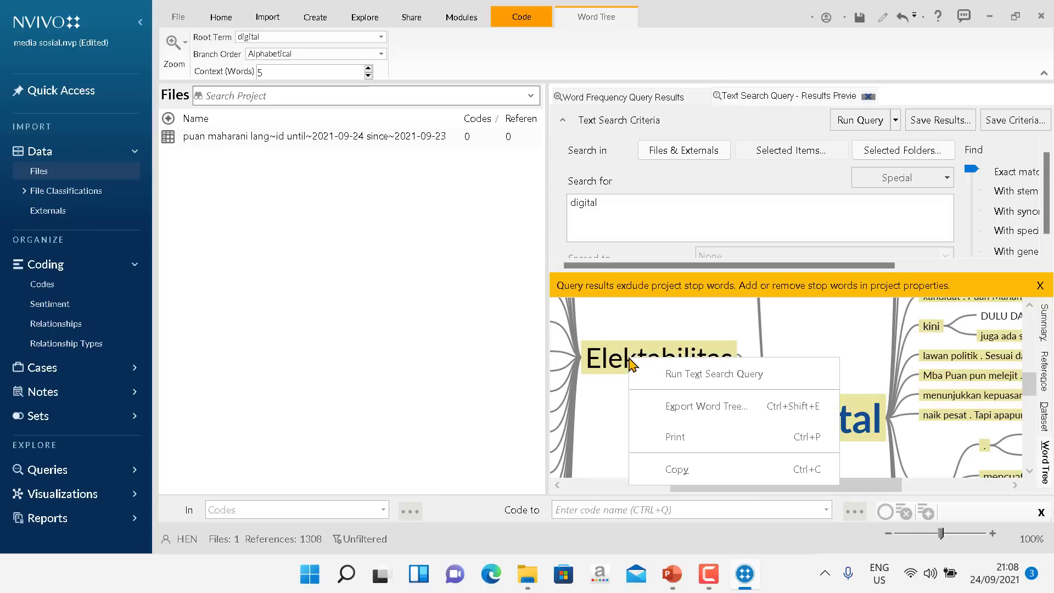
click(677, 380)
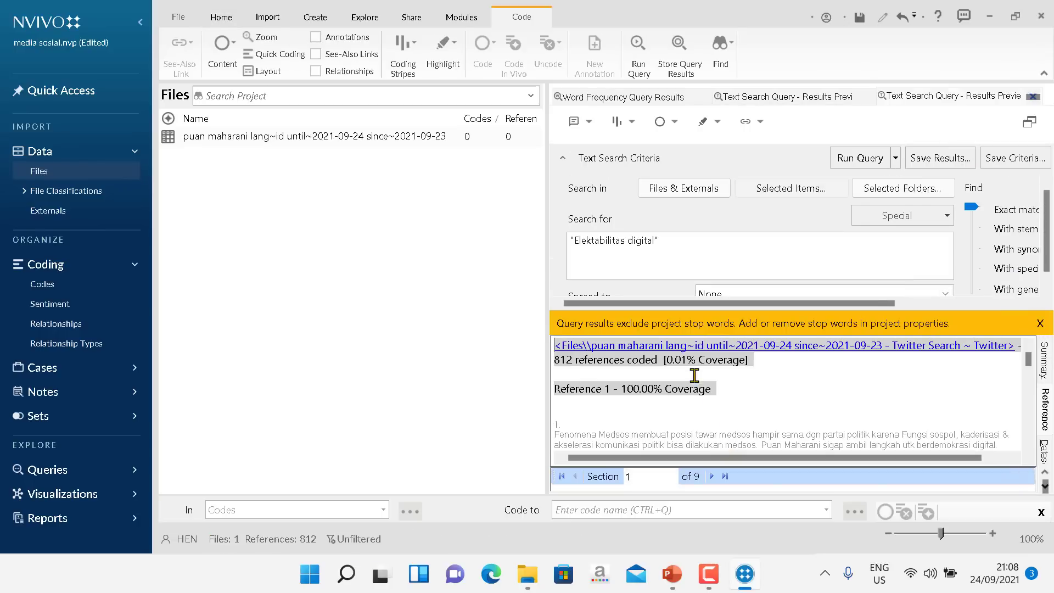
Step: Examine the tweet references found for "Elektabilitas digital" and the search criteria
scroll(779, 384, down, 10)
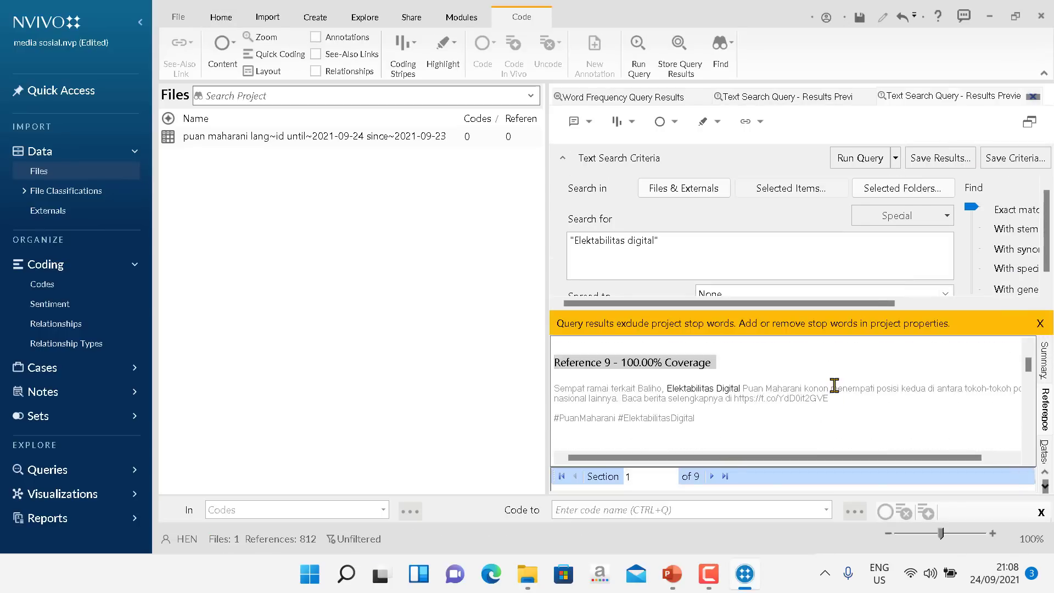
scroll(849, 397, up, 10)
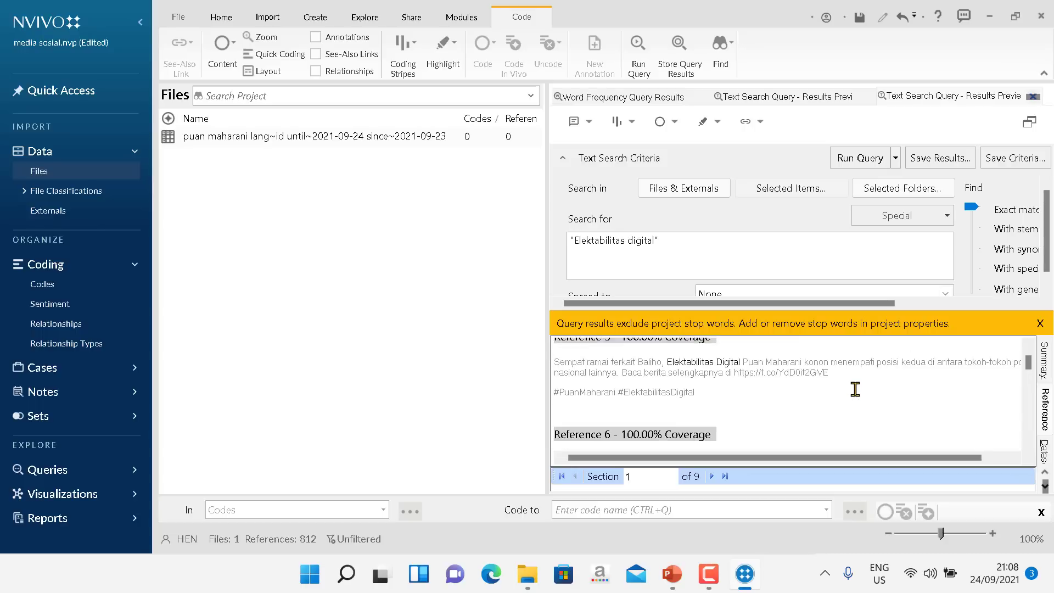
scroll(854, 383, up, 3)
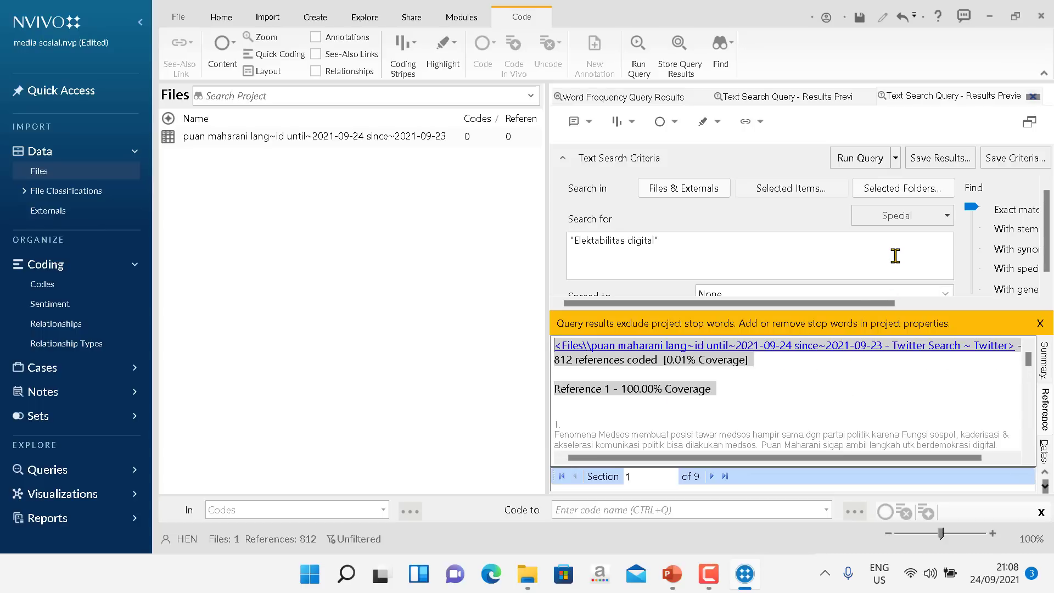
scroll(1050, 270, down, 1)
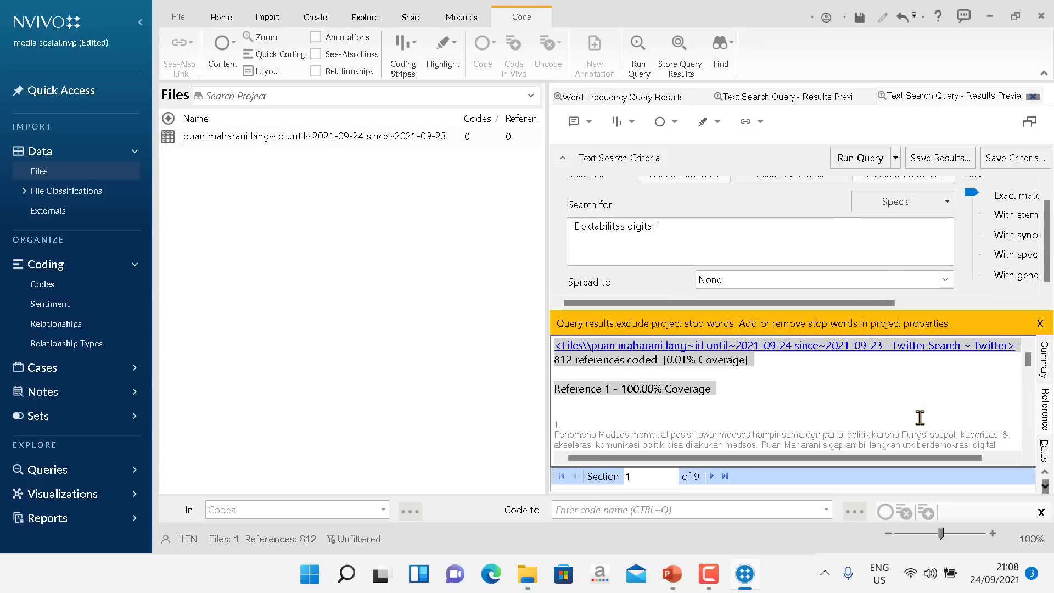
scroll(914, 411, down, 3)
scroll(895, 393, up, 3)
scroll(889, 392, down, 3)
scroll(896, 394, up, 1)
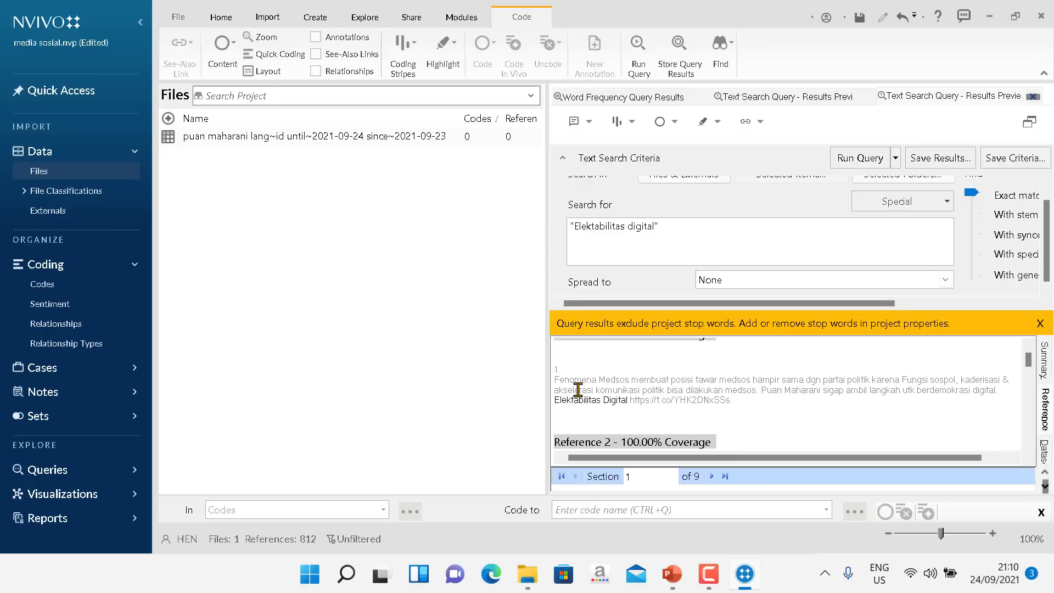
Step: Open the project's list of cases and dismiss its introduction
click(61, 374)
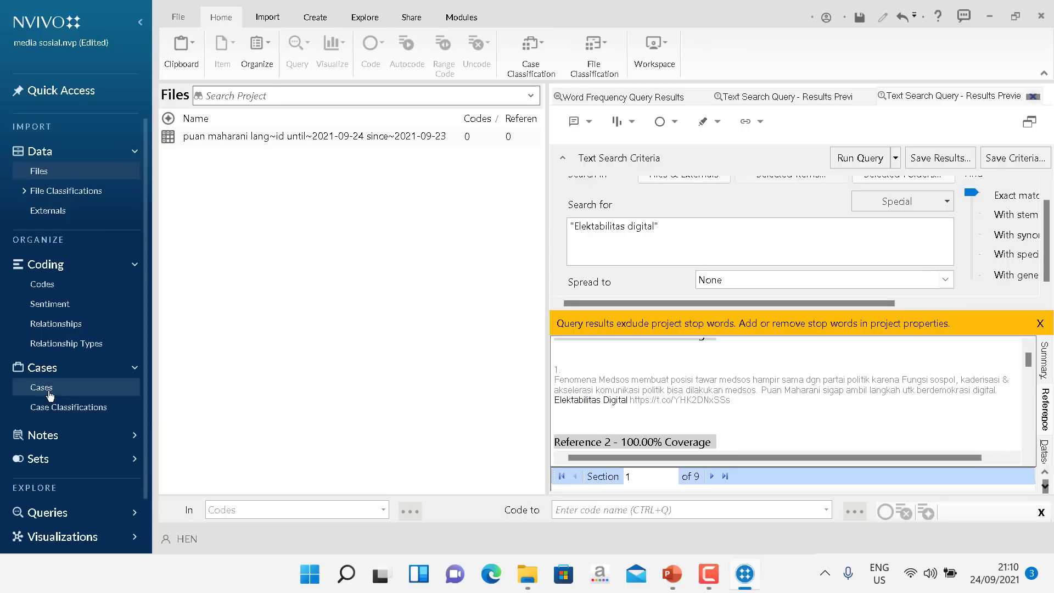
click(51, 375)
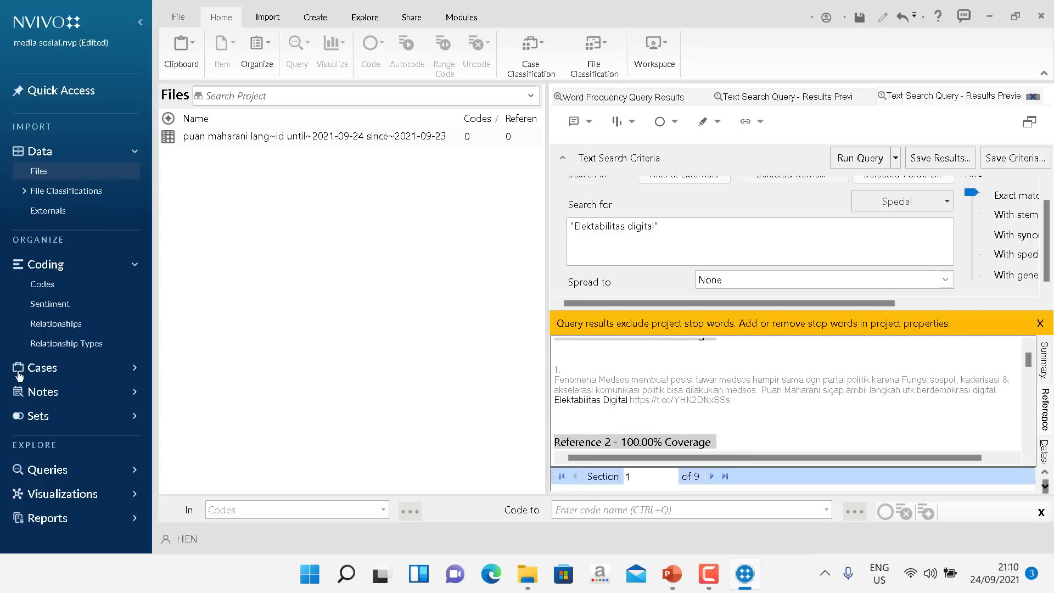
click(57, 374)
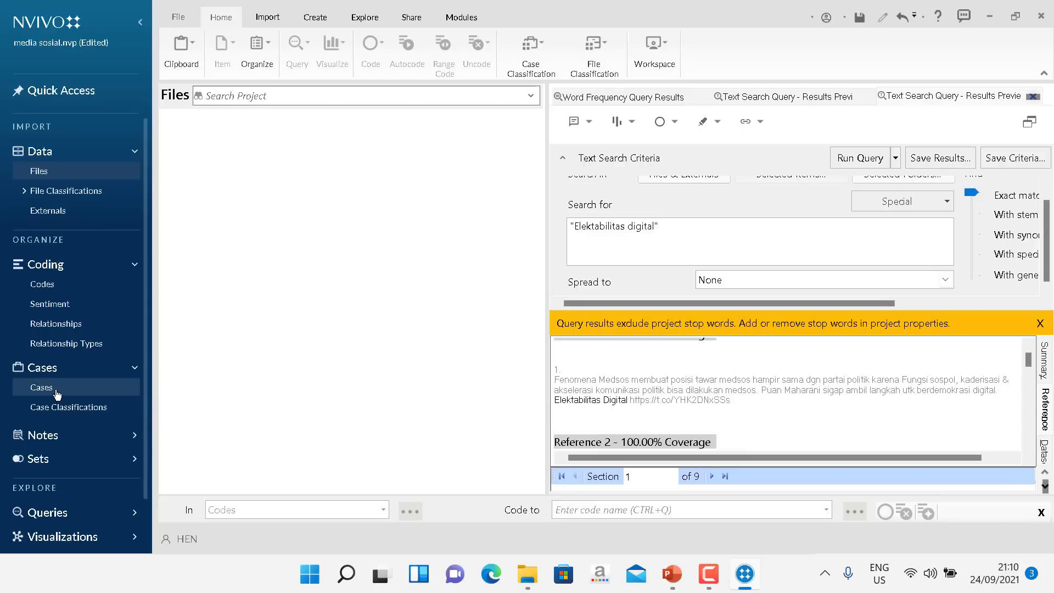
click(56, 374)
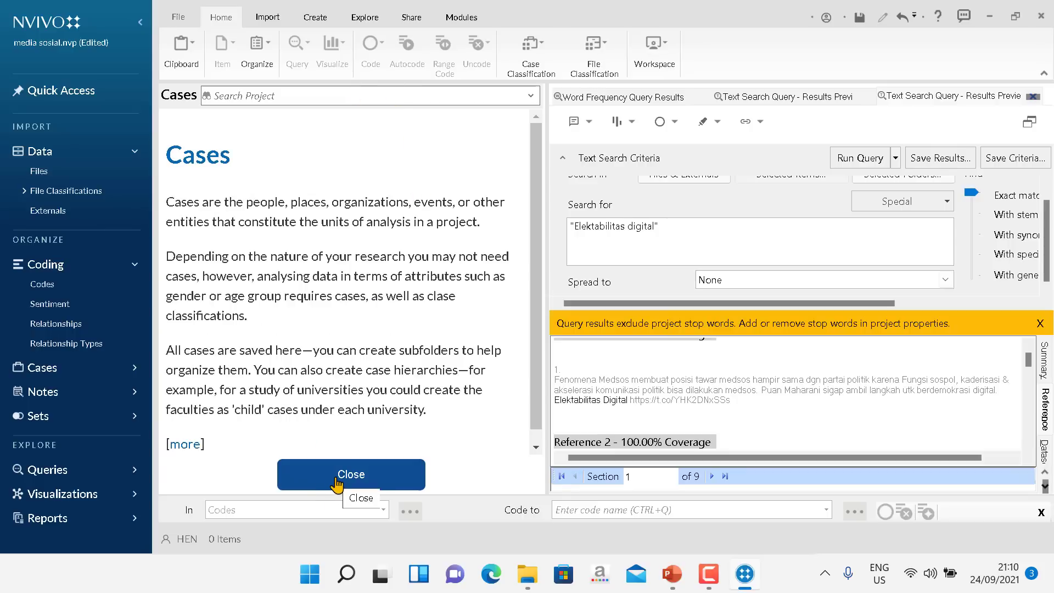
click(336, 482)
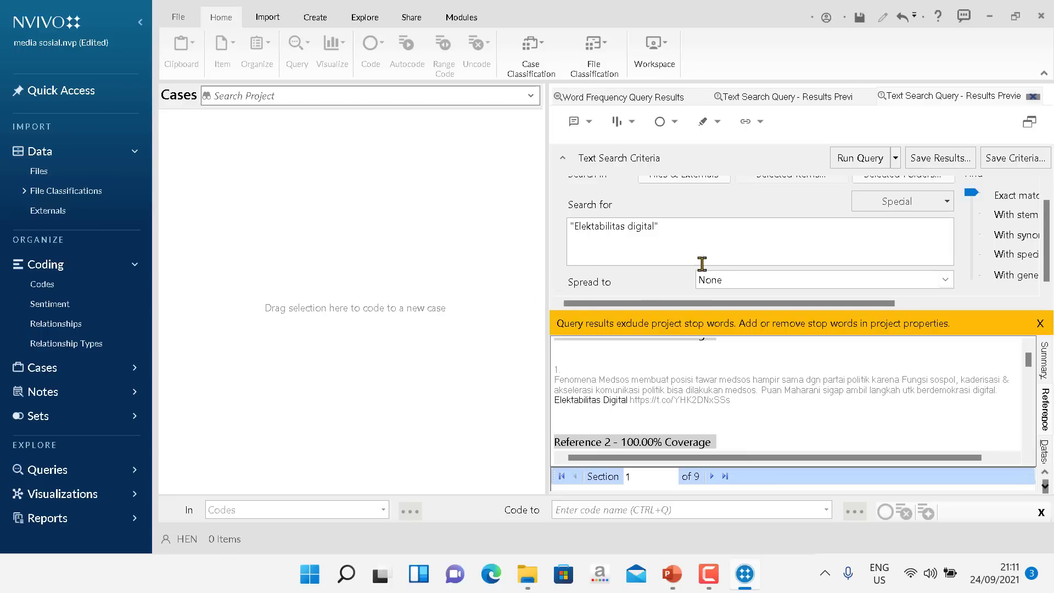
Step: Spread the "Elektabilitas digital" text search results to Broad Context and rerun the query
click(945, 280)
click(734, 341)
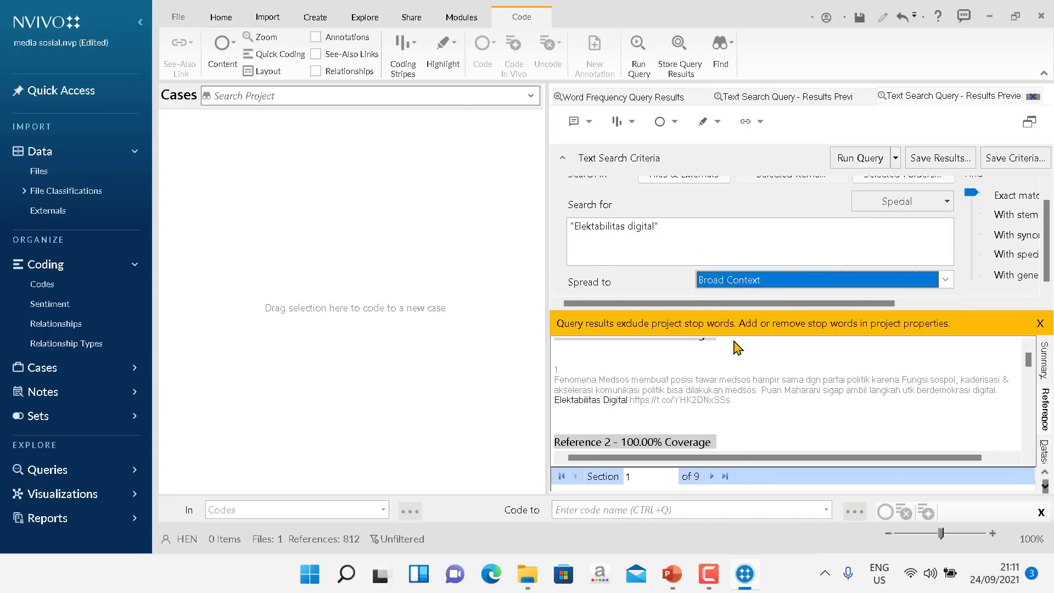
click(774, 281)
click(767, 281)
click(860, 158)
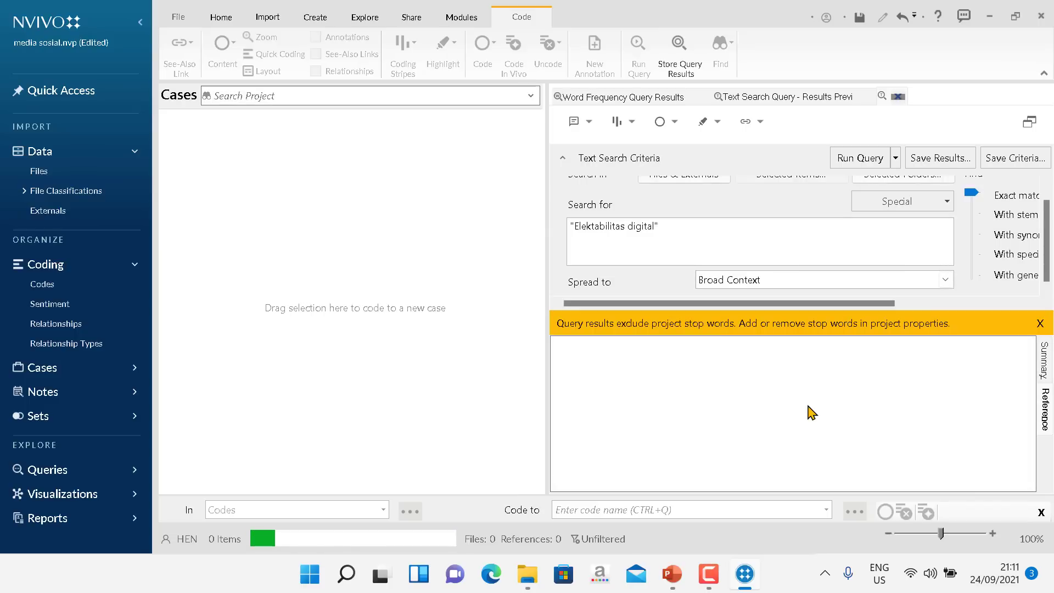
Step: Examine the Broad Context tweet references found for "Elektabilitas digital"
scroll(840, 358, down, 2)
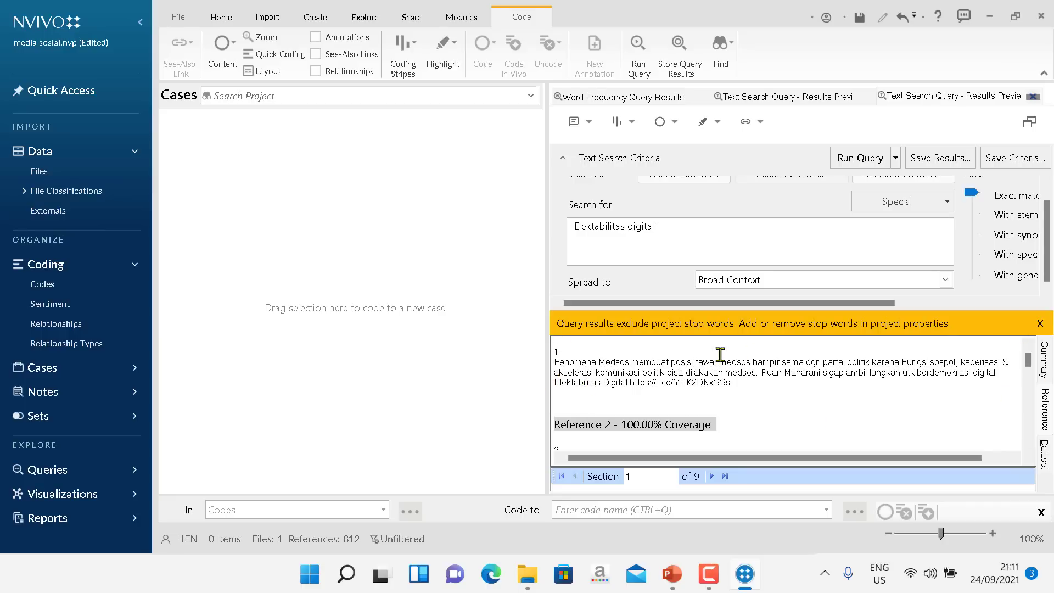
scroll(769, 374, down, 5)
scroll(845, 379, down, 8)
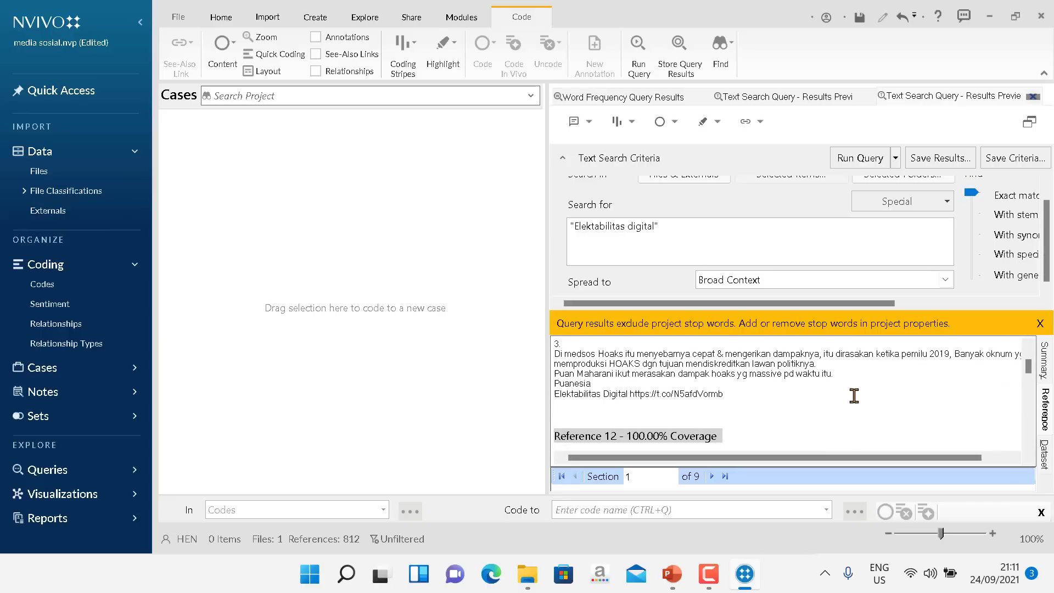
scroll(851, 387, up, 10)
scroll(851, 392, up, 3)
scroll(826, 356, down, 3)
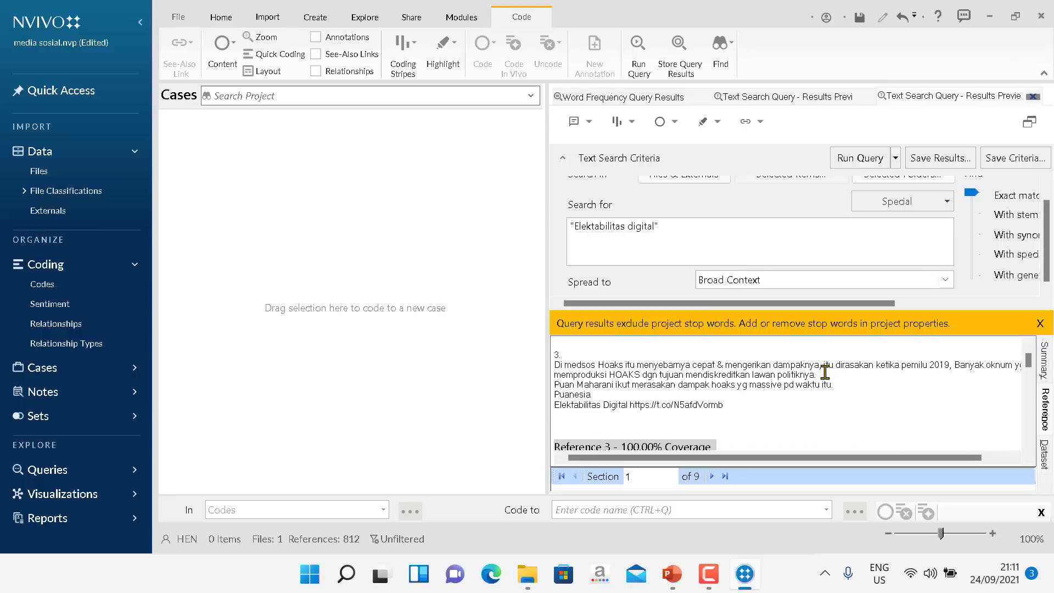
scroll(744, 385, up, 3)
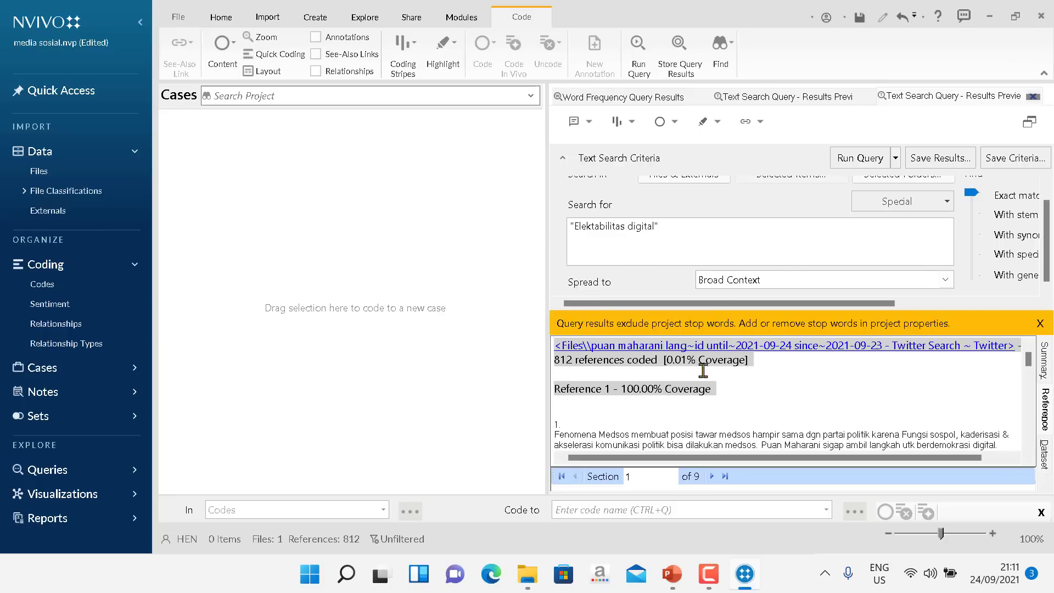
Step: Store the query results as a new code named "Elektabilitas digital" under Codes, and display the project's list of codes
click(928, 160)
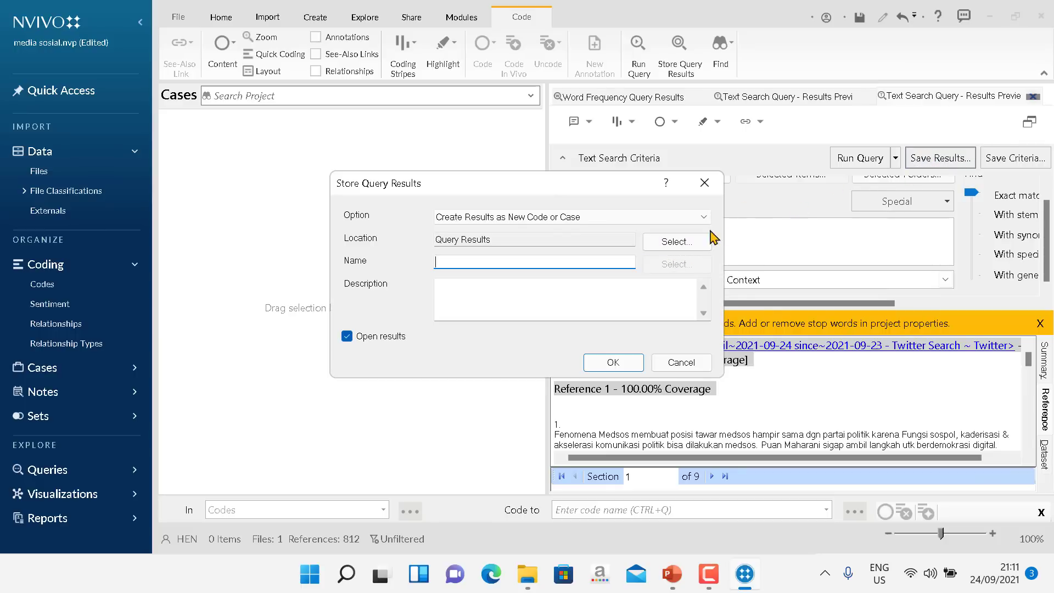
click(681, 241)
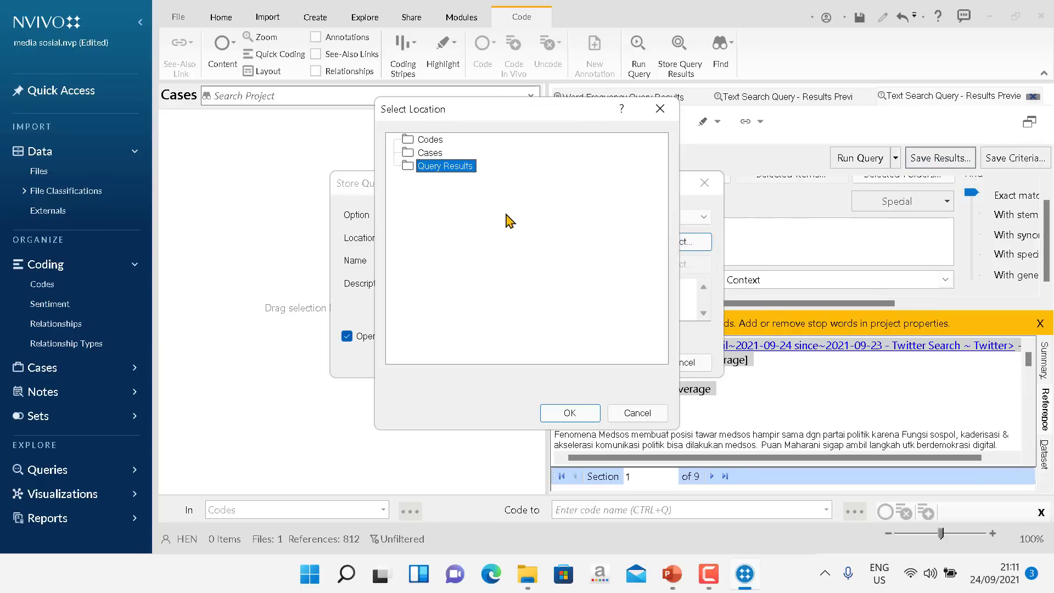
click(431, 141)
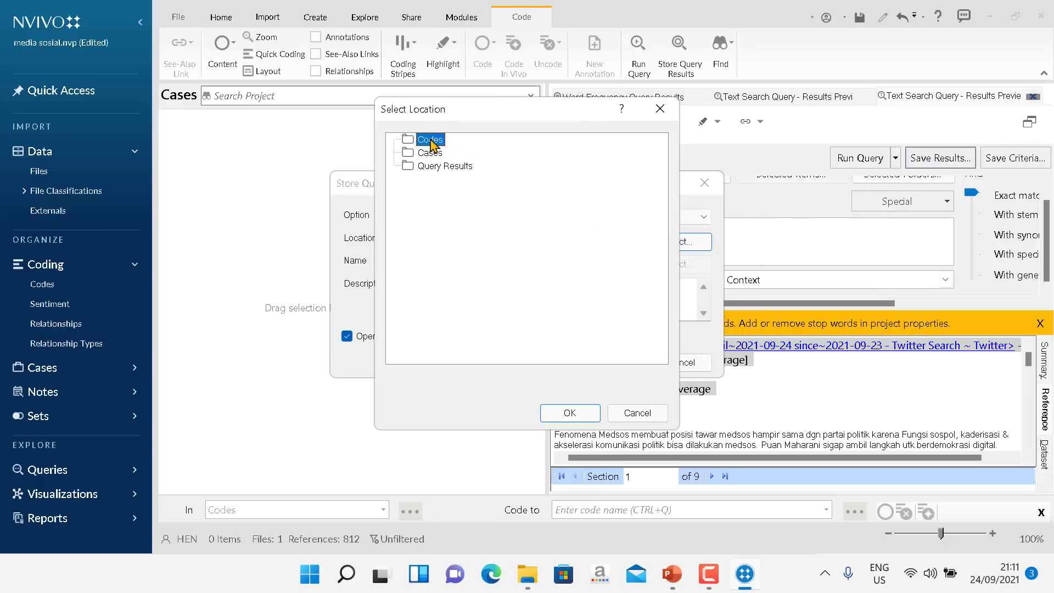
click(569, 413)
click(527, 262)
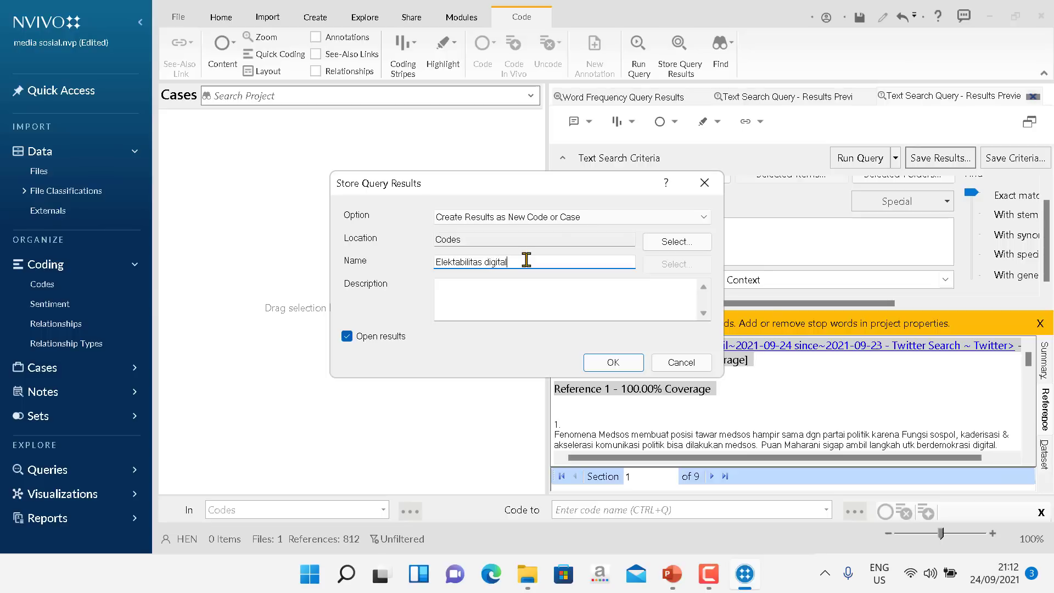
click(608, 364)
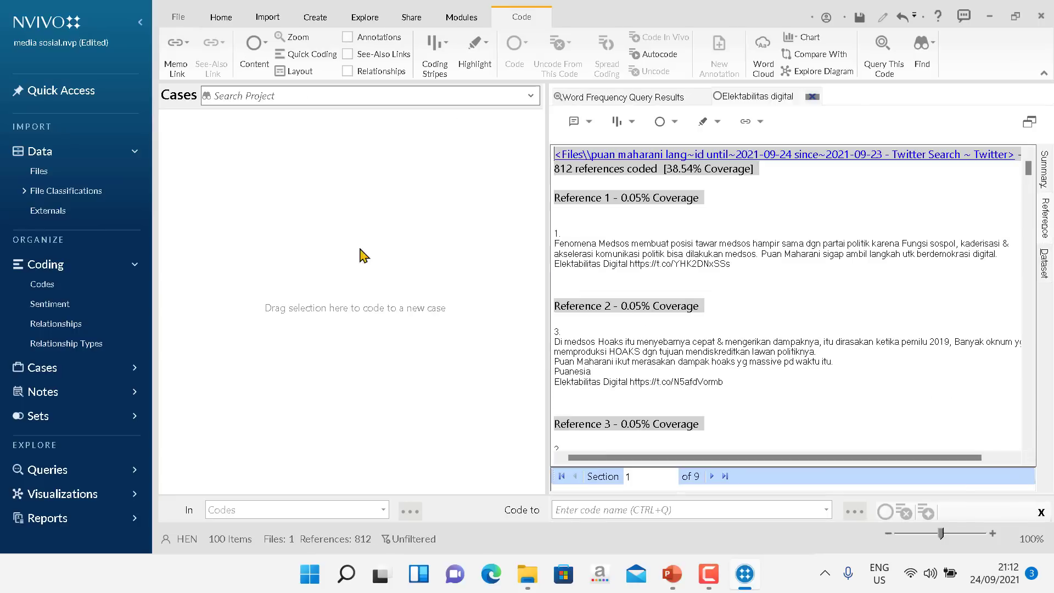
click(812, 96)
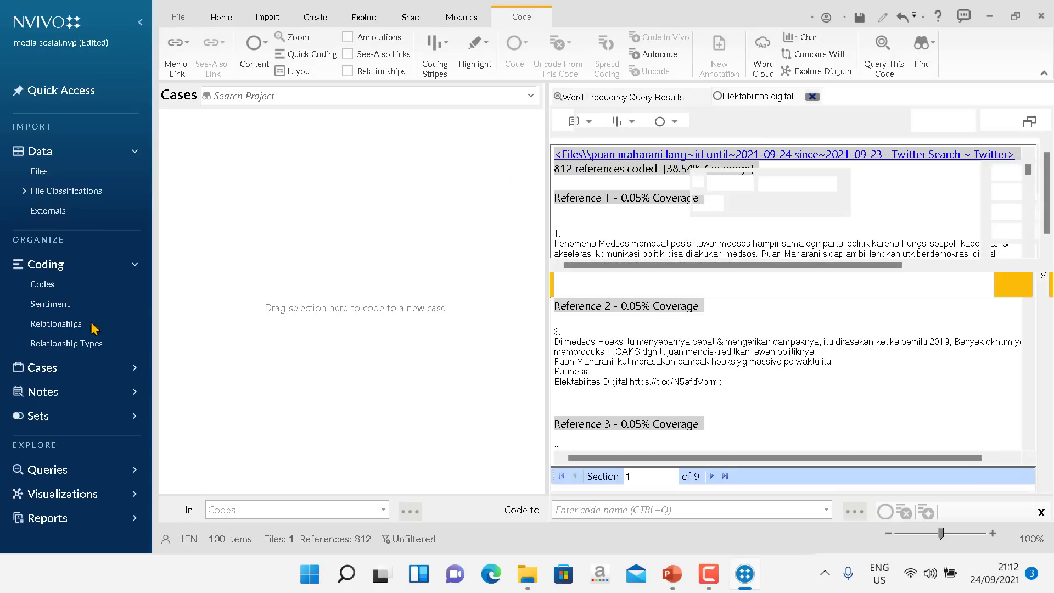
click(48, 285)
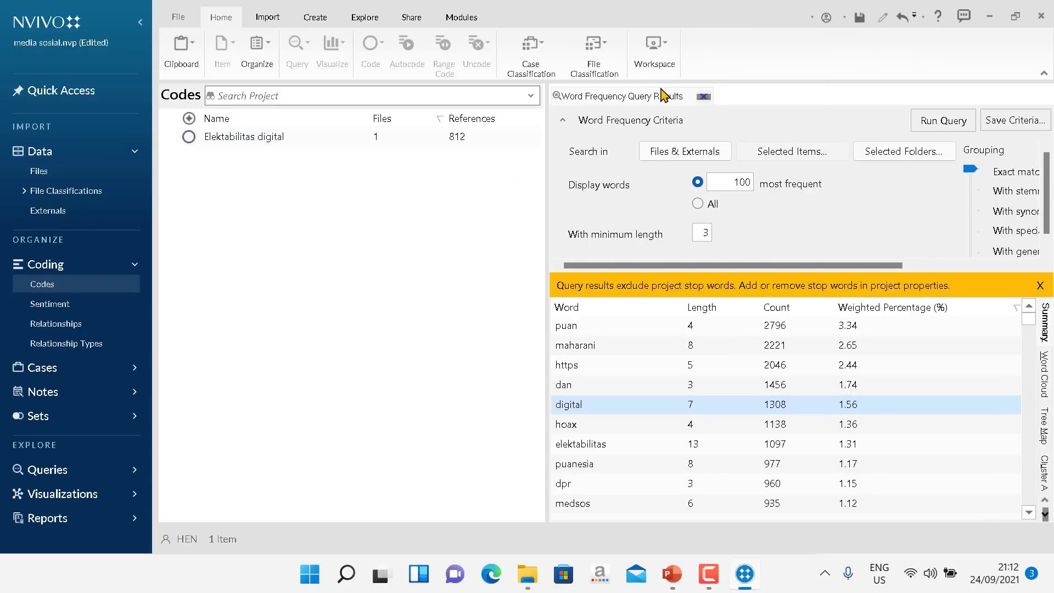
Step: Run a text search query for "hoax" from the word frequency results and display its word tree
scroll(604, 417, down, 1)
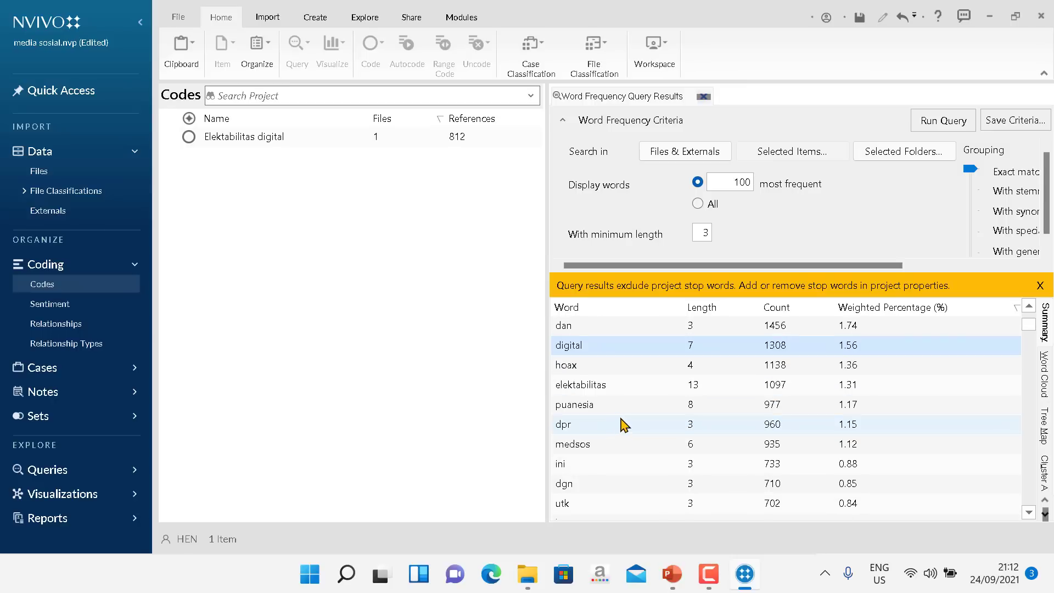
click(569, 367)
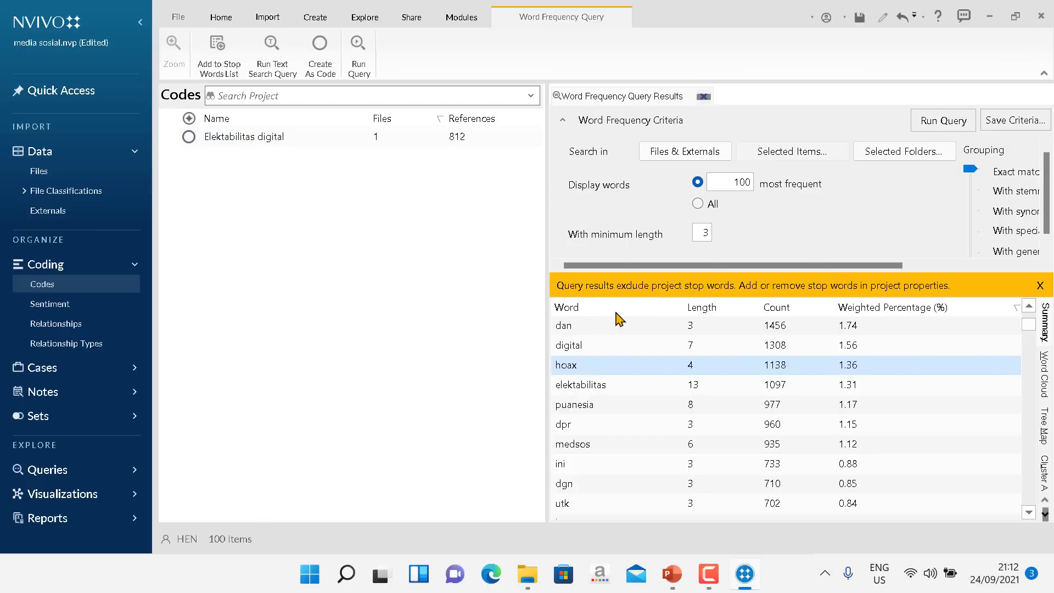
right_click(578, 368)
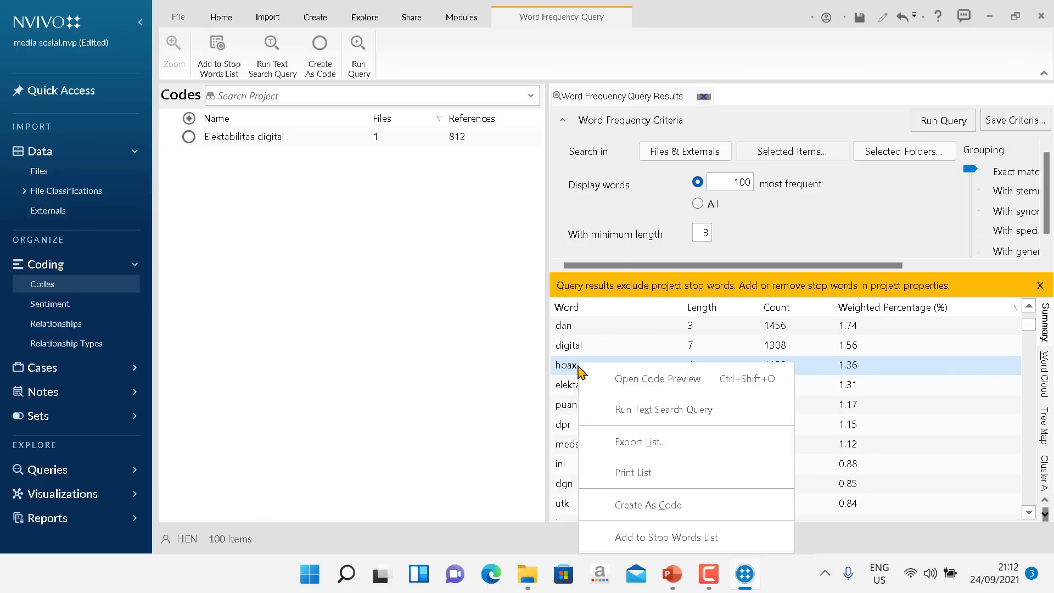
right_click(573, 367)
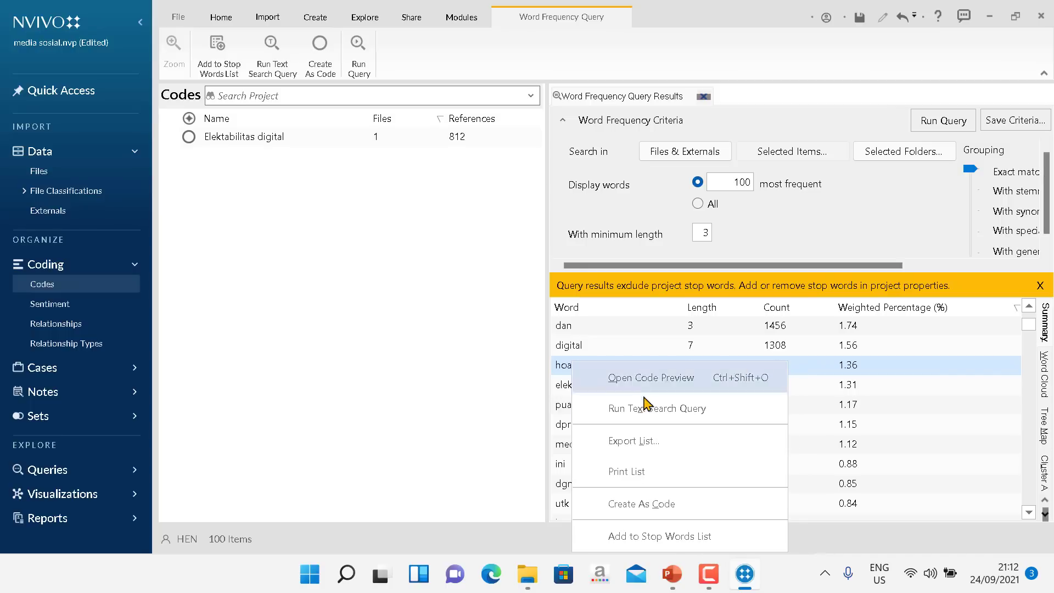
click(648, 407)
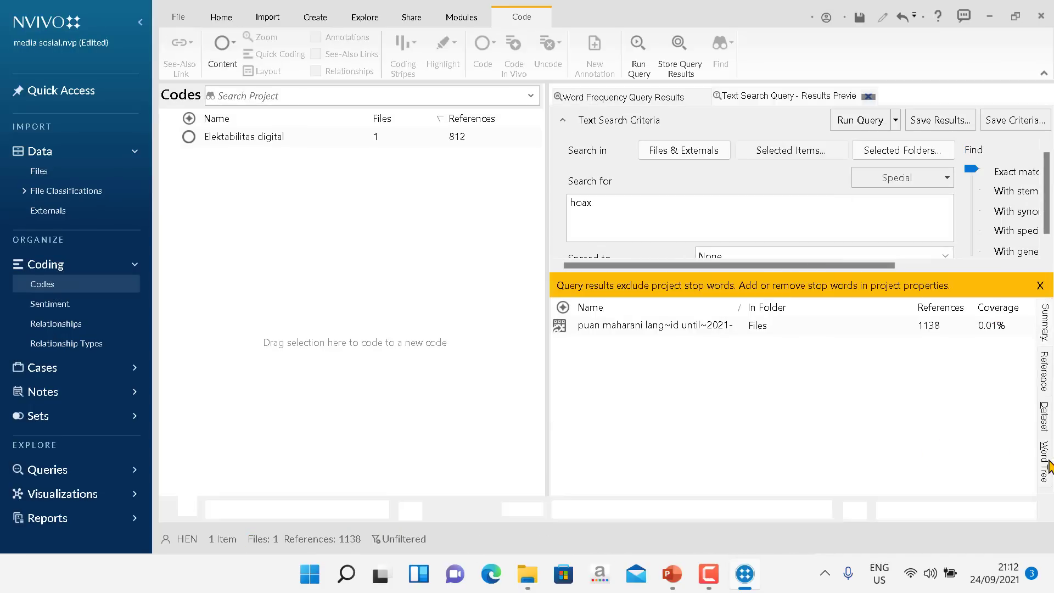
click(1048, 464)
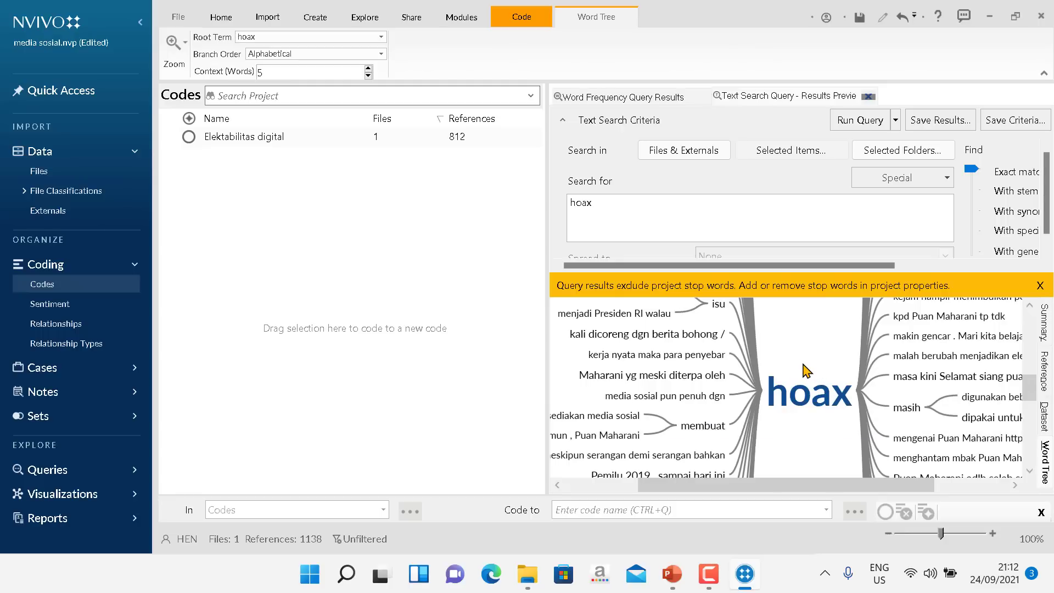
Step: Examine the phrases branching before and after "hoax" in the word tree
scroll(805, 371, down, 1)
scroll(801, 361, down, 4)
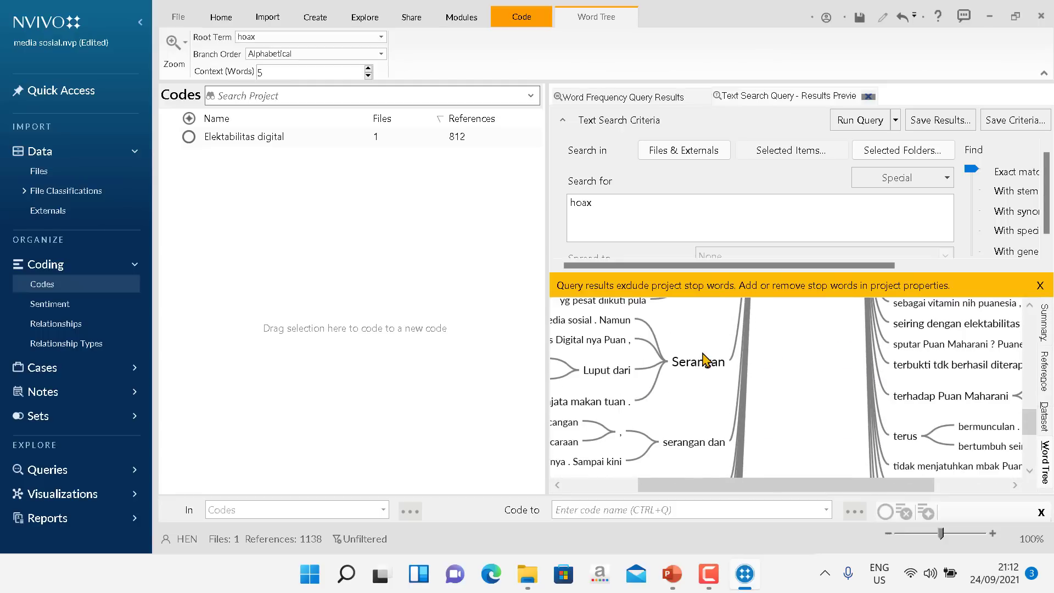
scroll(796, 370, up, 1)
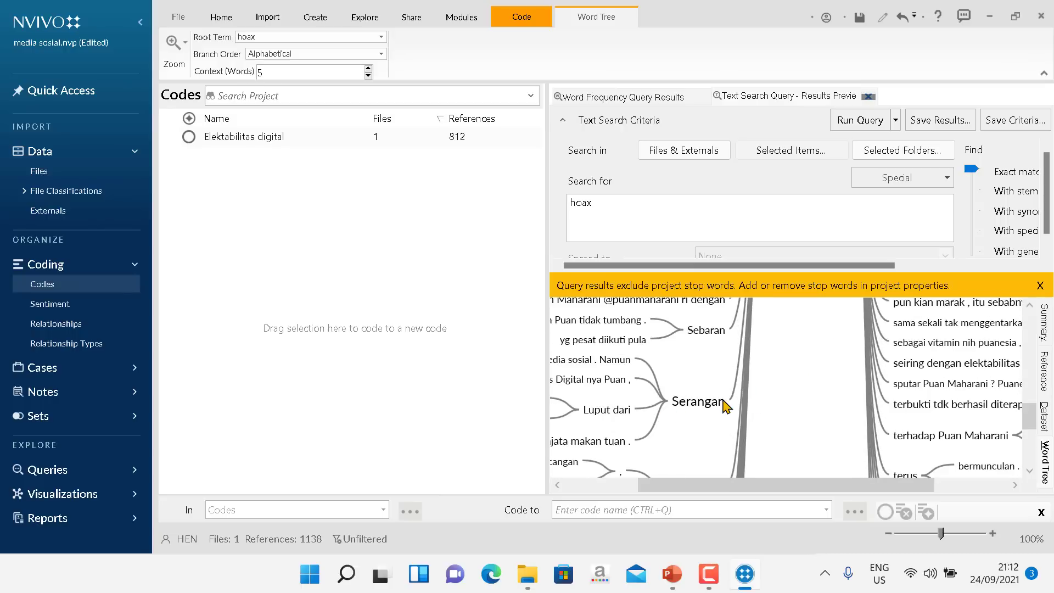
scroll(776, 400, up, 3)
scroll(758, 404, down, 3)
scroll(760, 365, up, 3)
scroll(779, 398, down, 2)
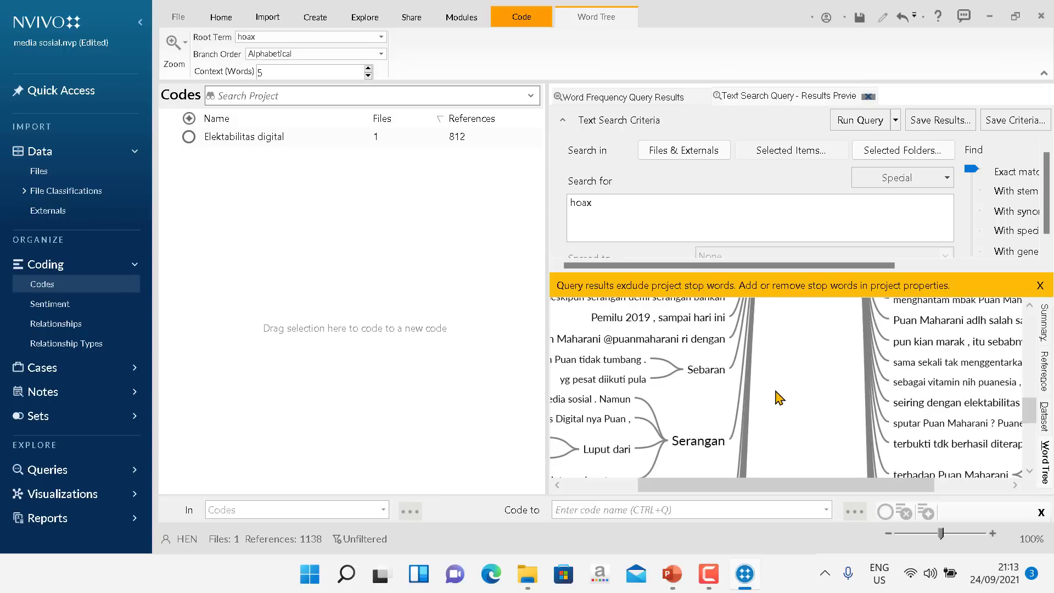
scroll(779, 379, up, 3)
scroll(756, 436, down, 2)
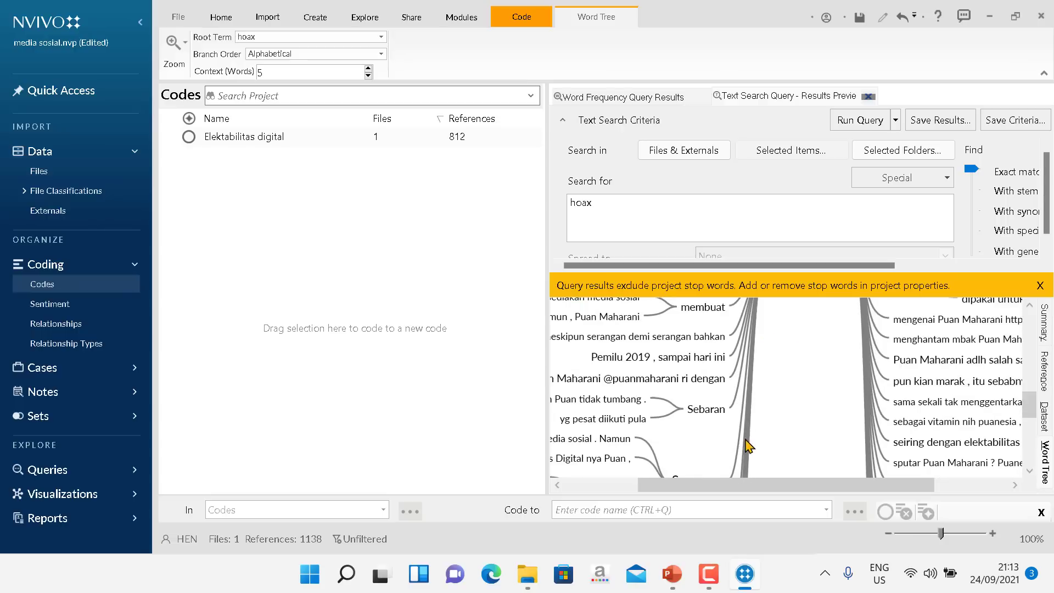
scroll(816, 357, down, 2)
scroll(813, 360, up, 1)
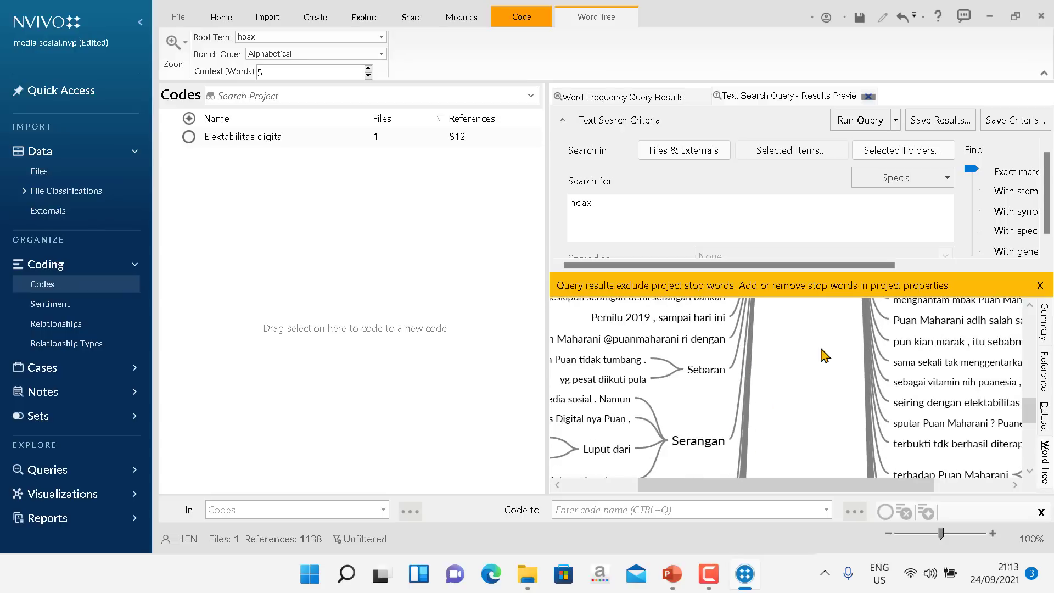
scroll(823, 356, up, 1)
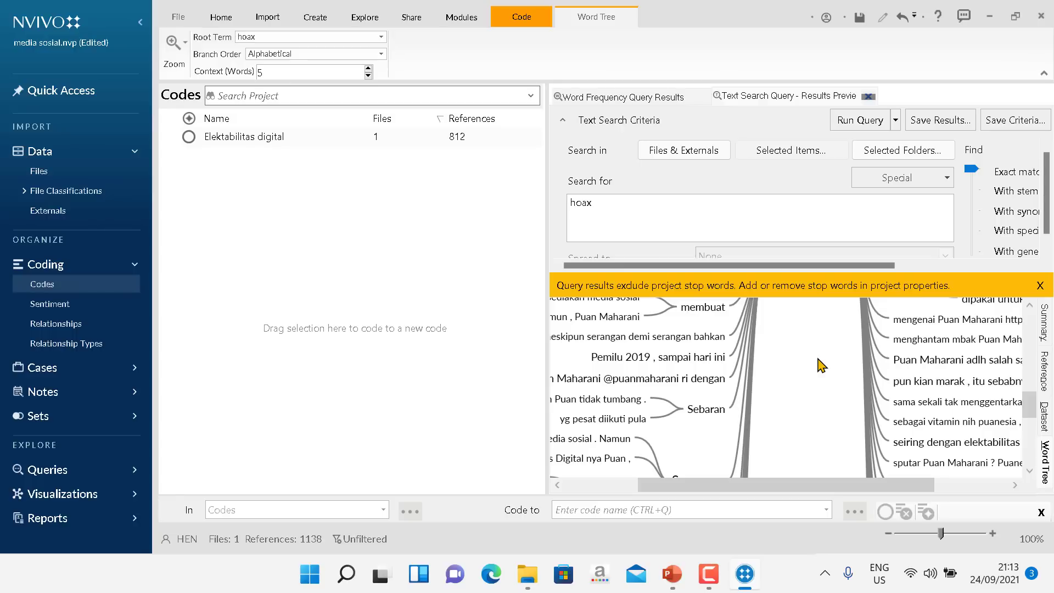
scroll(817, 368, down, 2)
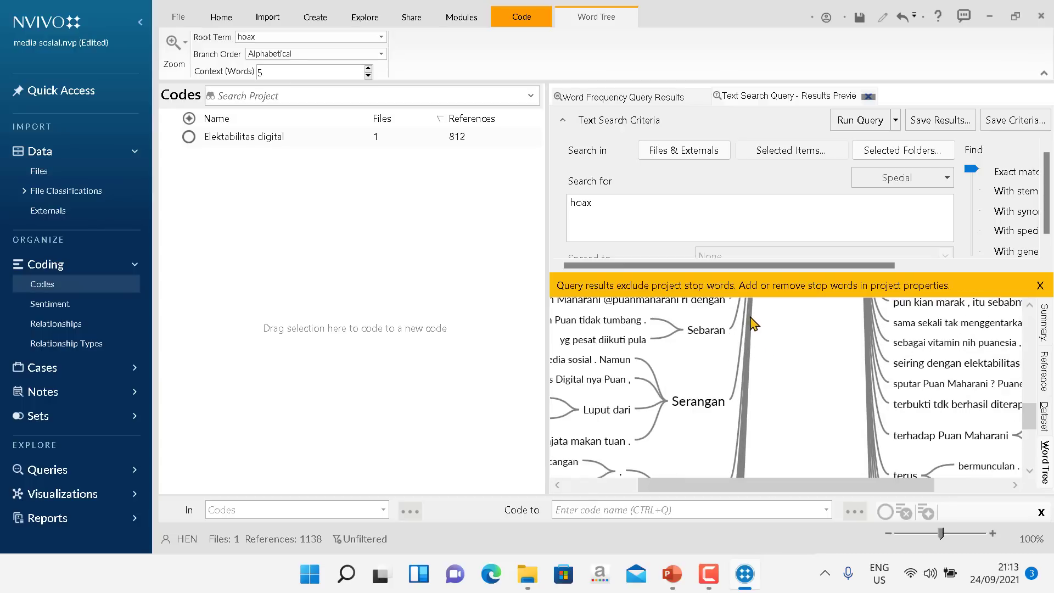
Step: Run a text search query for the phrase "Serangan hoax" from the "Serangan" branch of the word tree
scroll(822, 360, up, 3)
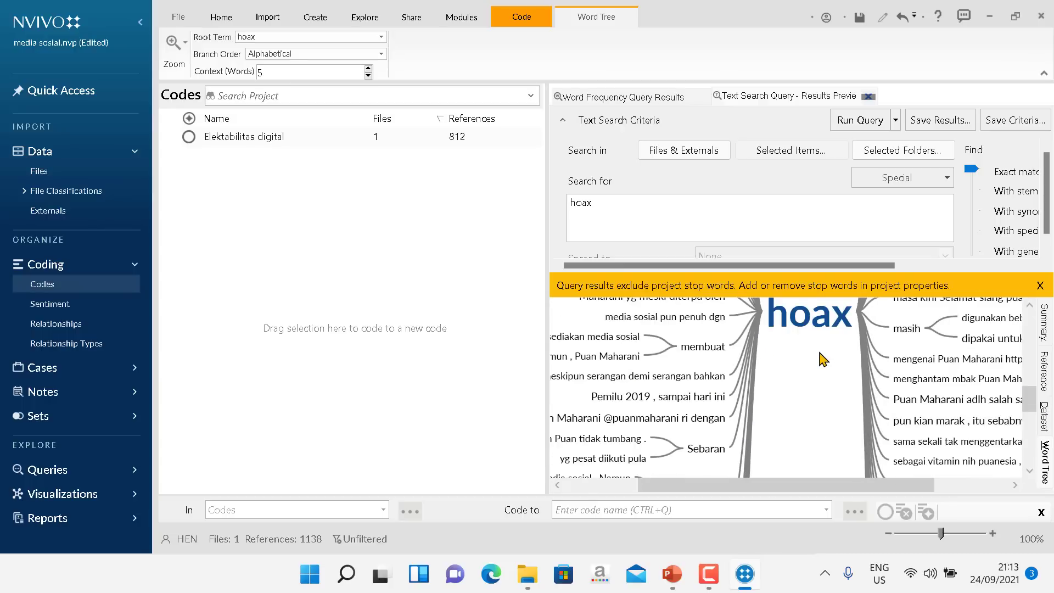
scroll(821, 359, down, 3)
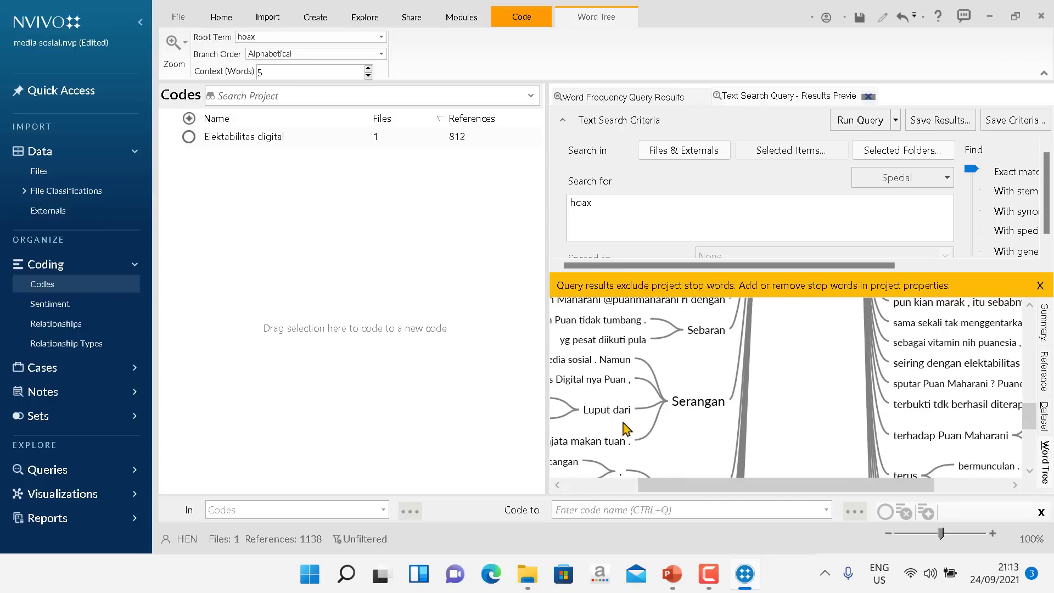
right_click(693, 409)
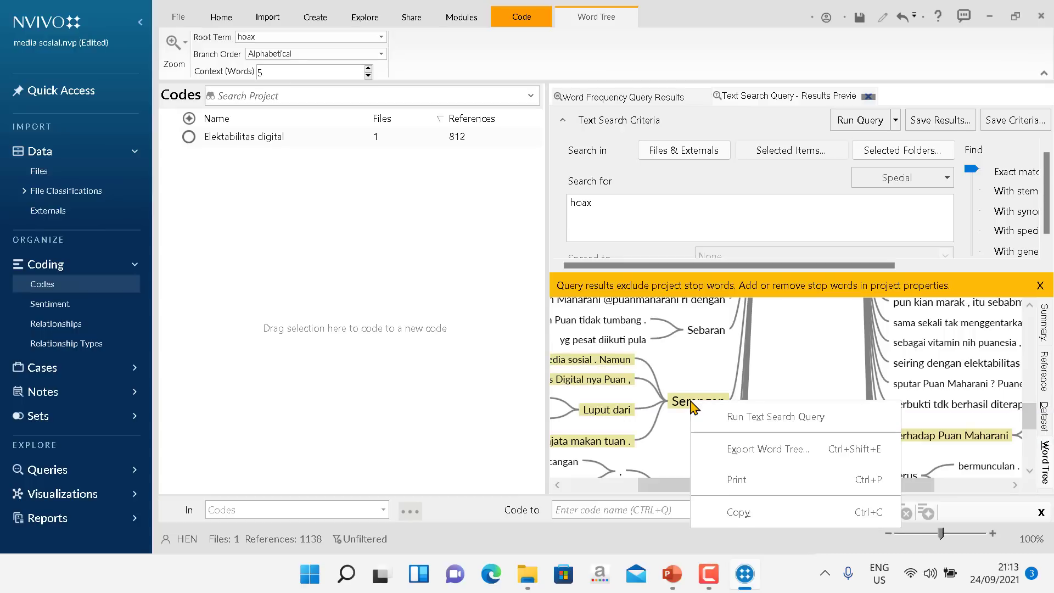
click(767, 420)
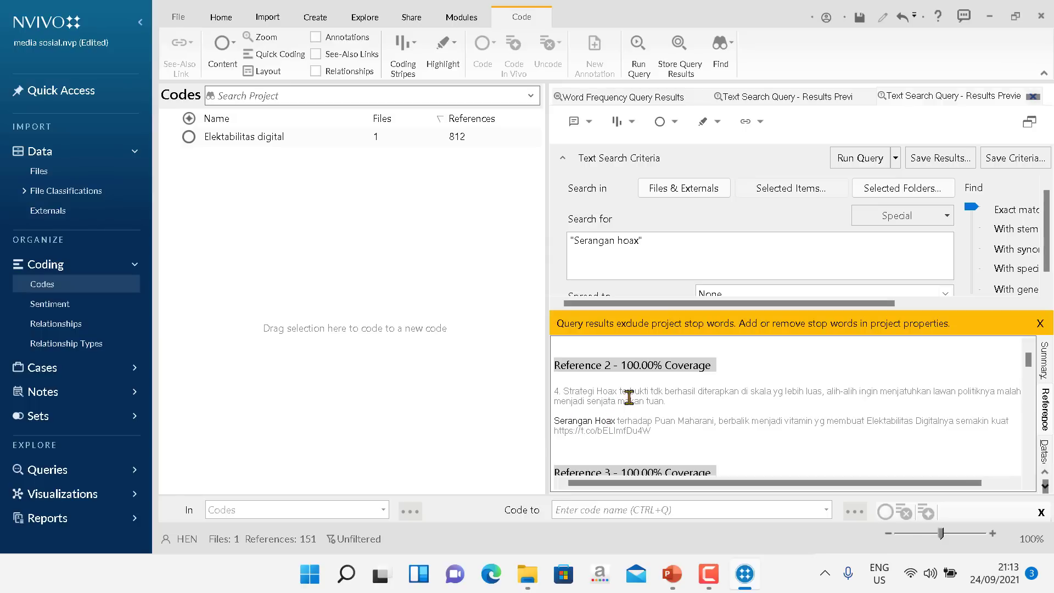
Step: Spread the "Serangan hoax" text search results to Broad Context and rerun the query
scroll(789, 301, down, 1)
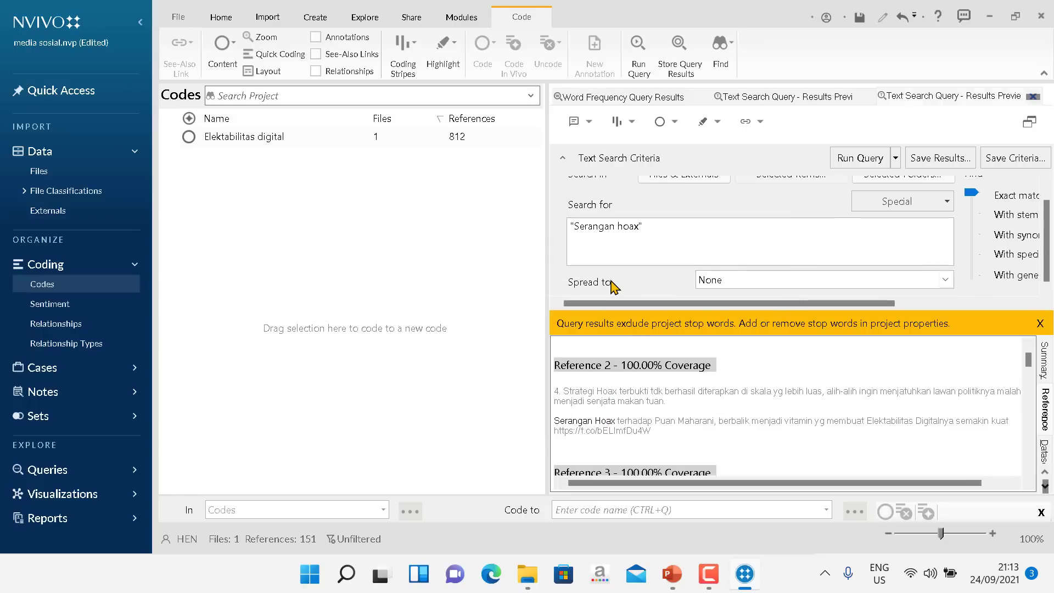
click(945, 279)
click(742, 341)
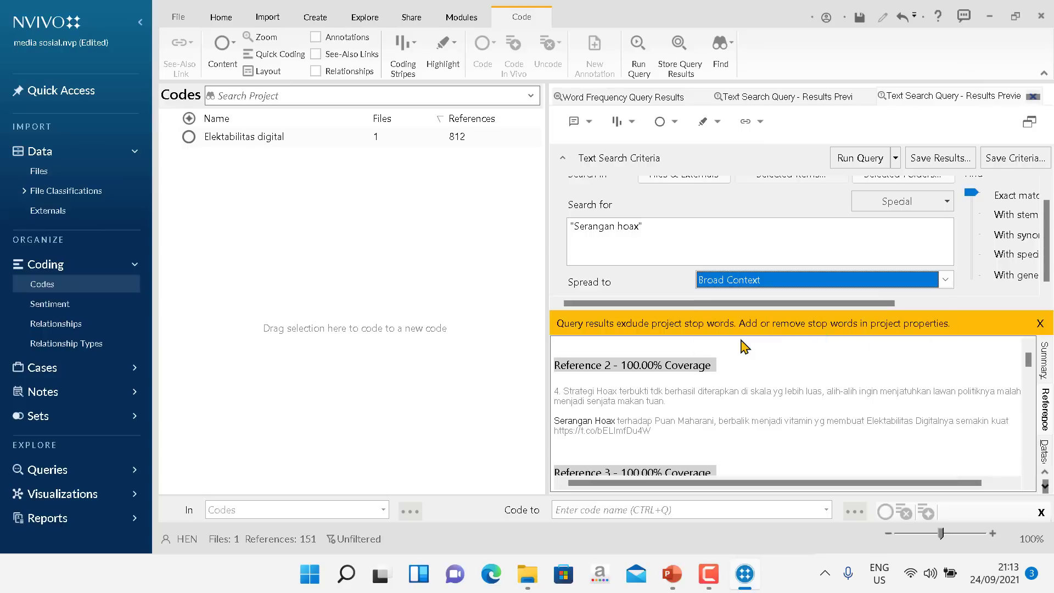
click(860, 159)
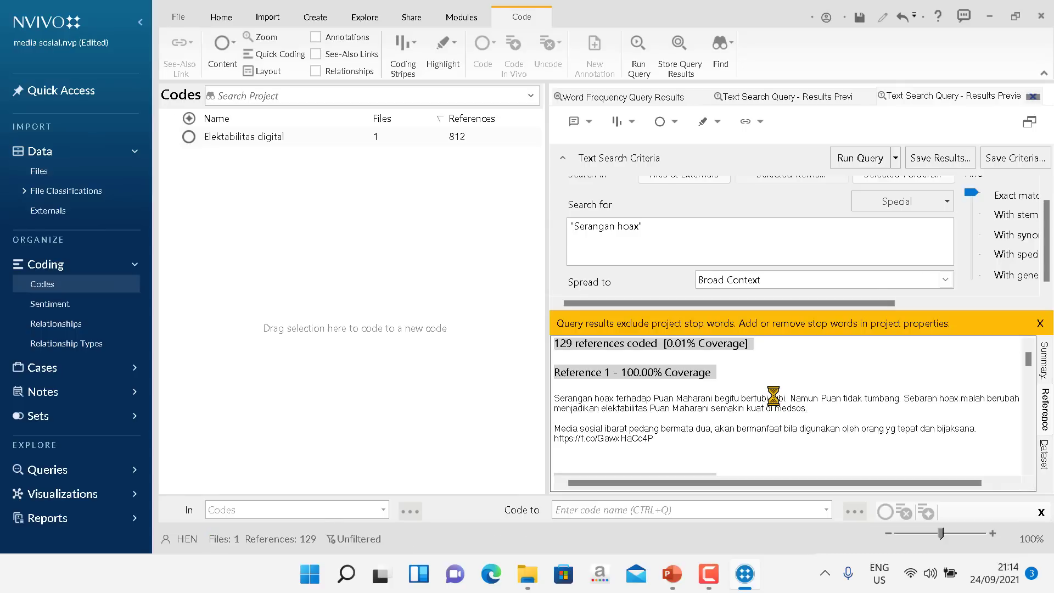
Step: Save the "Serangan hoax" text search results as a new code named "serangan hoaks" in the Codes location
scroll(684, 403, down, 3)
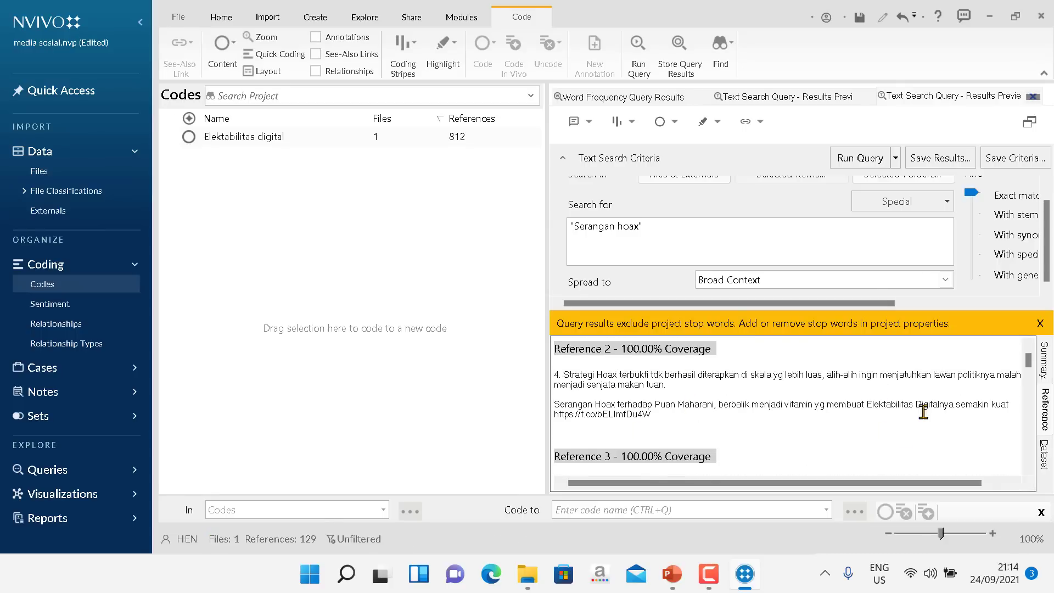
scroll(814, 392, up, 3)
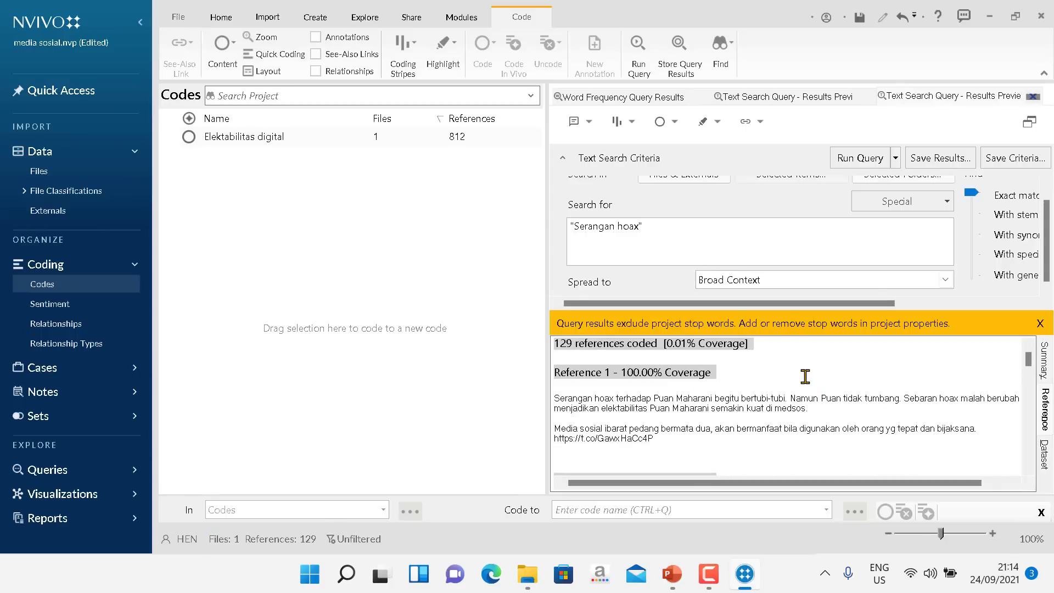
scroll(907, 376, up, 1)
click(915, 161)
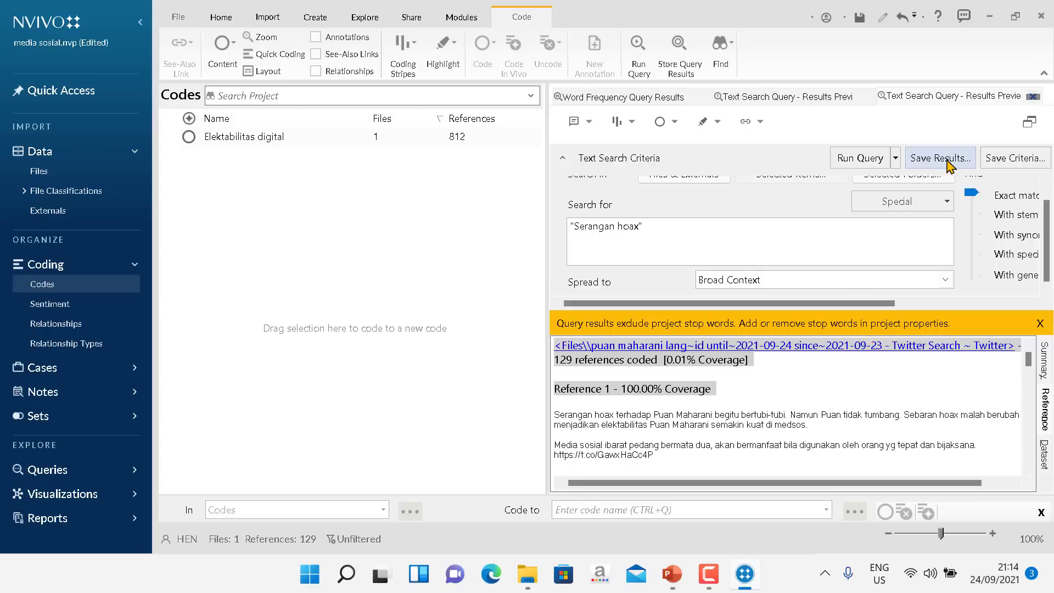
click(661, 242)
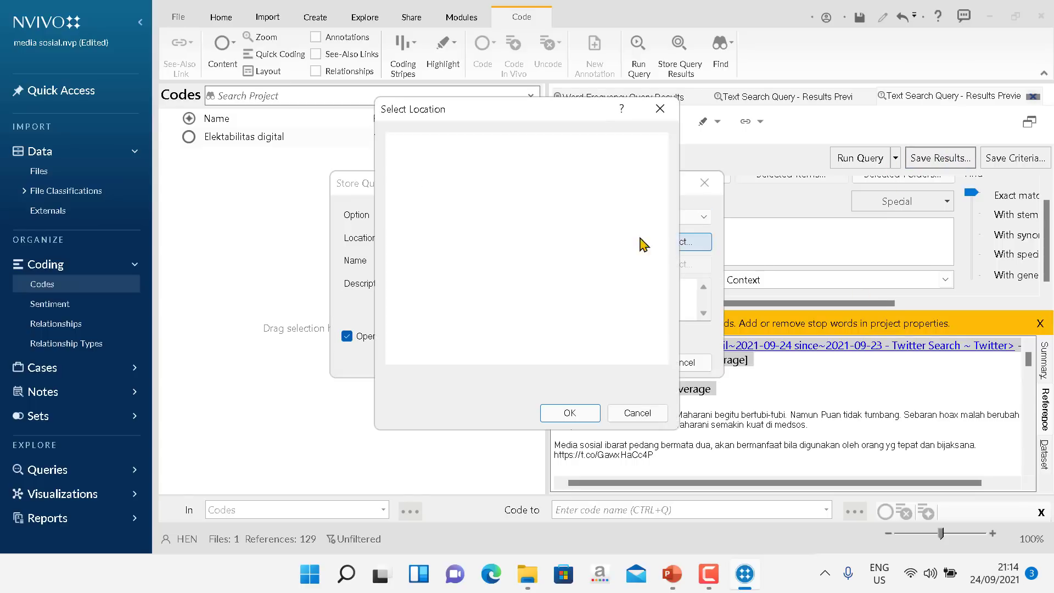
click(430, 140)
click(565, 413)
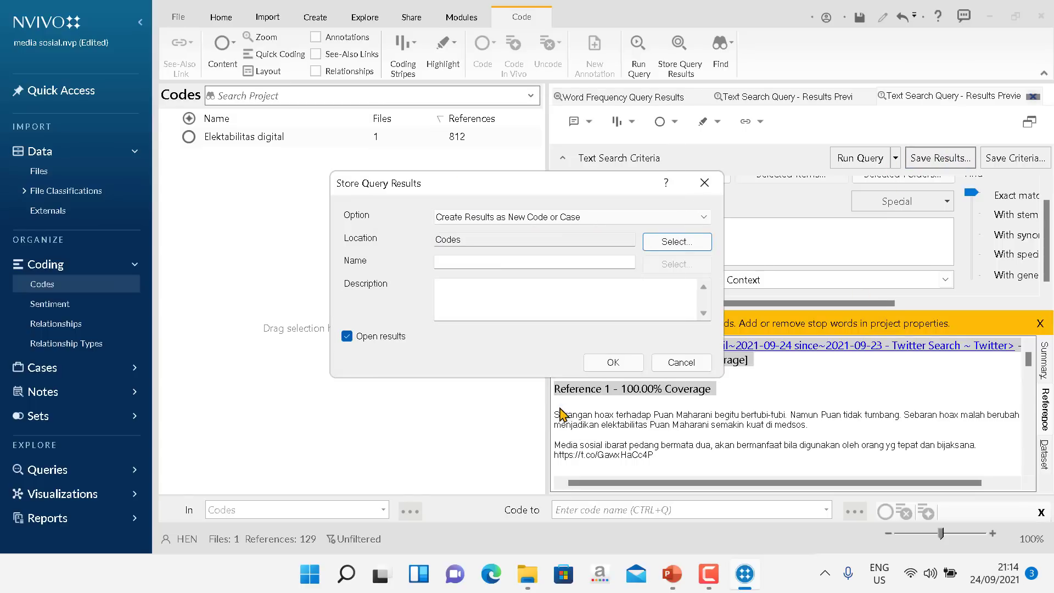
click(513, 262)
text(ser)
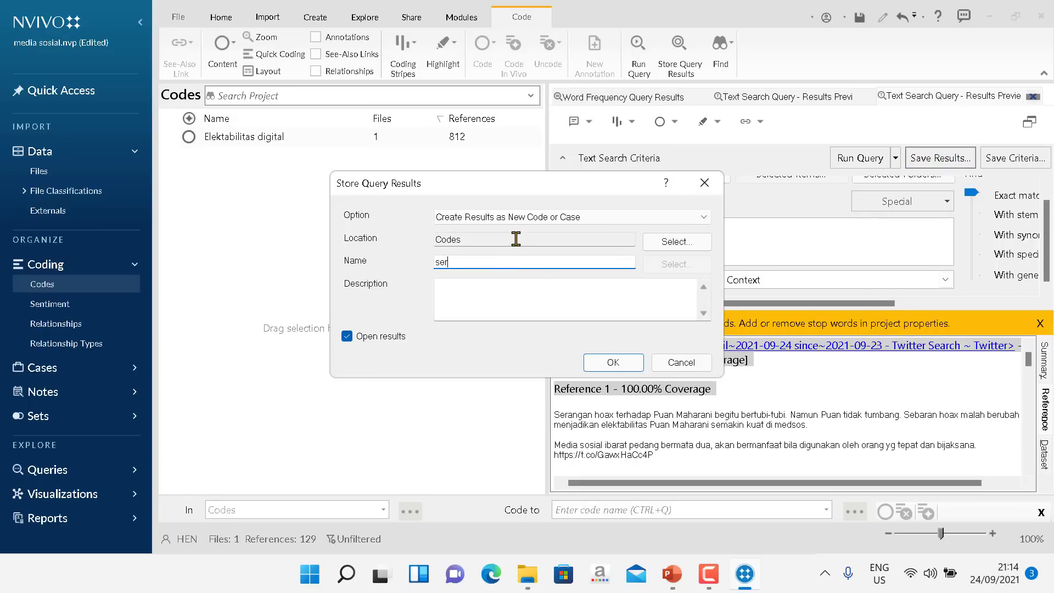
text(angan hoaks)
click(613, 363)
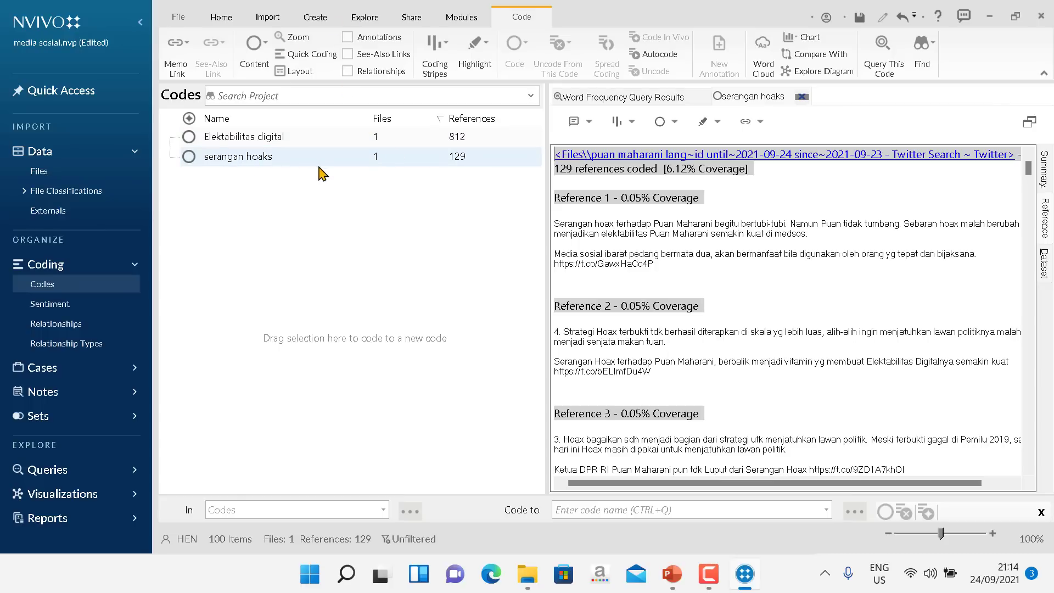
Step: Close the "serangan hoaks" code to return to the word frequency results, and minimize the project window
click(802, 96)
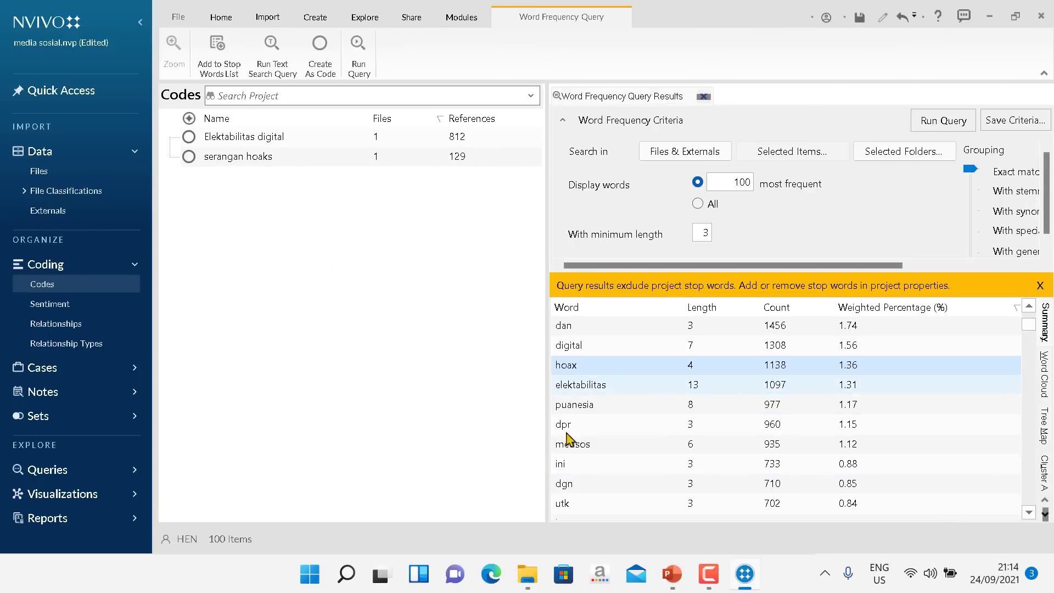
scroll(570, 439, down, 3)
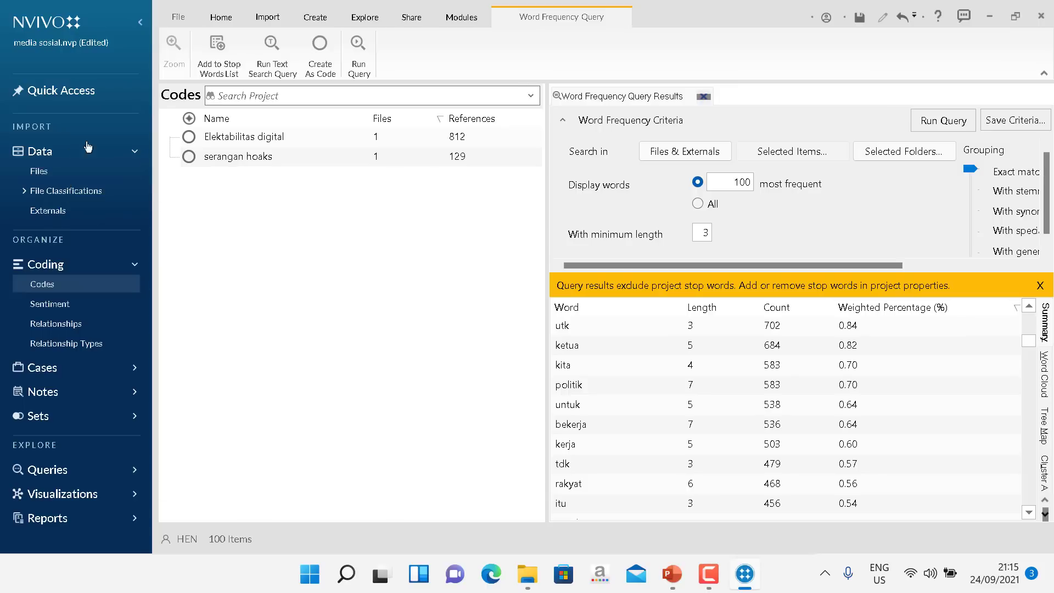
click(198, 160)
click(989, 17)
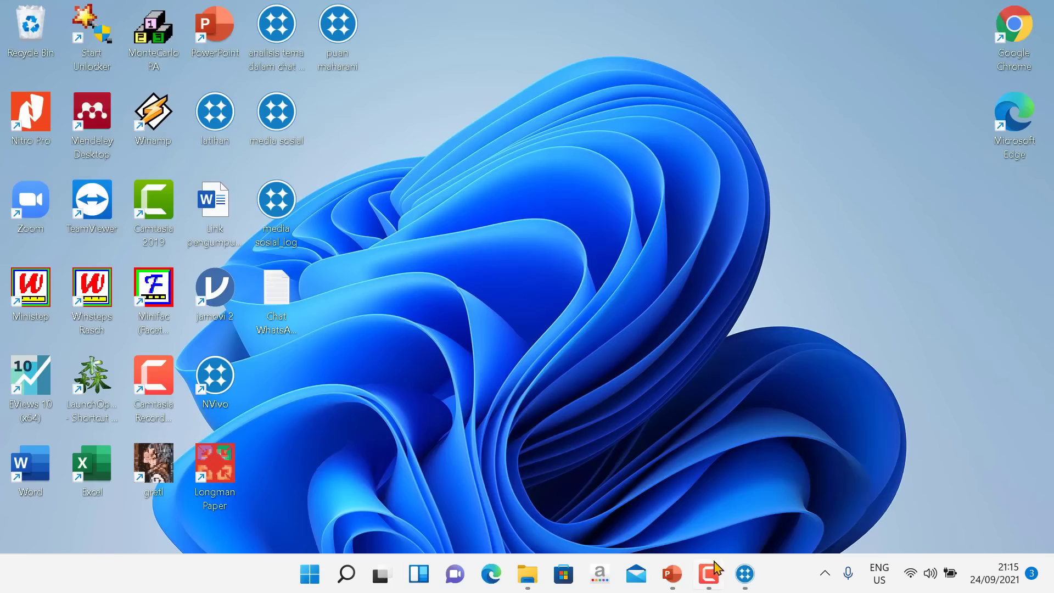